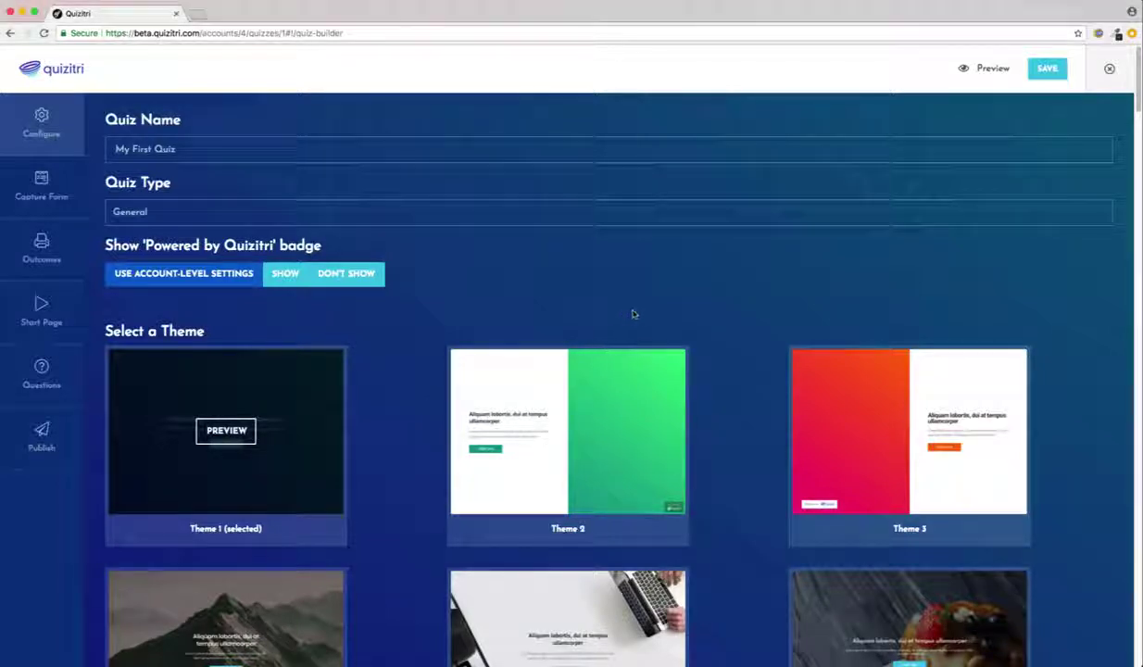
# Start a new quiz from the quiz list and name it "Should You Rent Or Own A House?"
pyautogui.moveTo(653, 359)
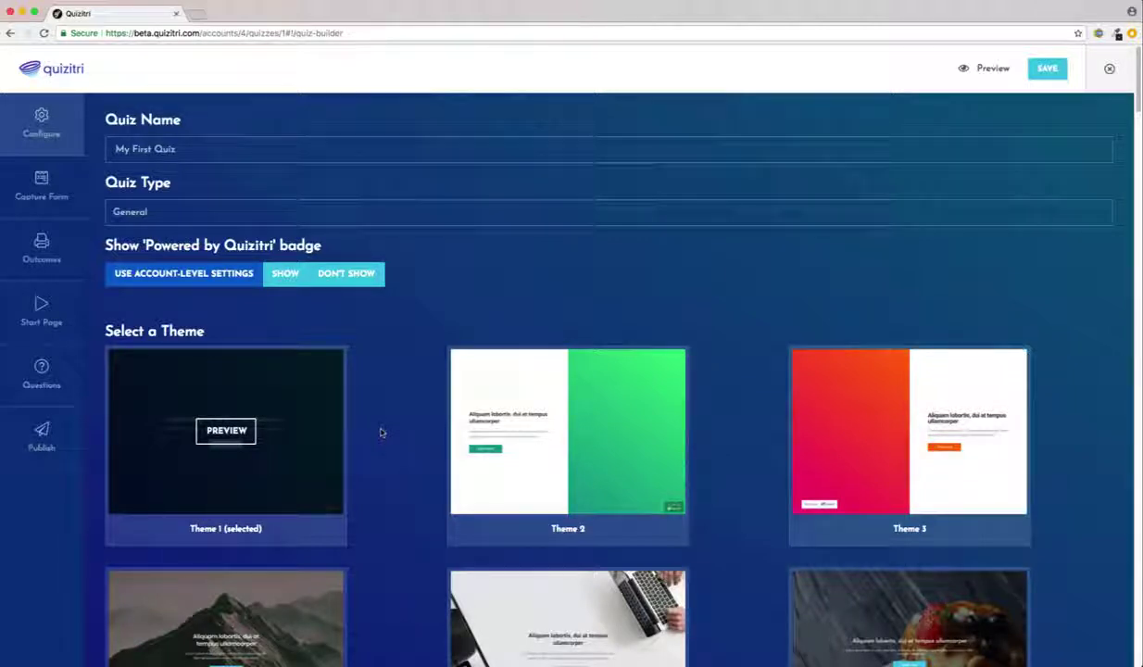
pyautogui.click(61, 76)
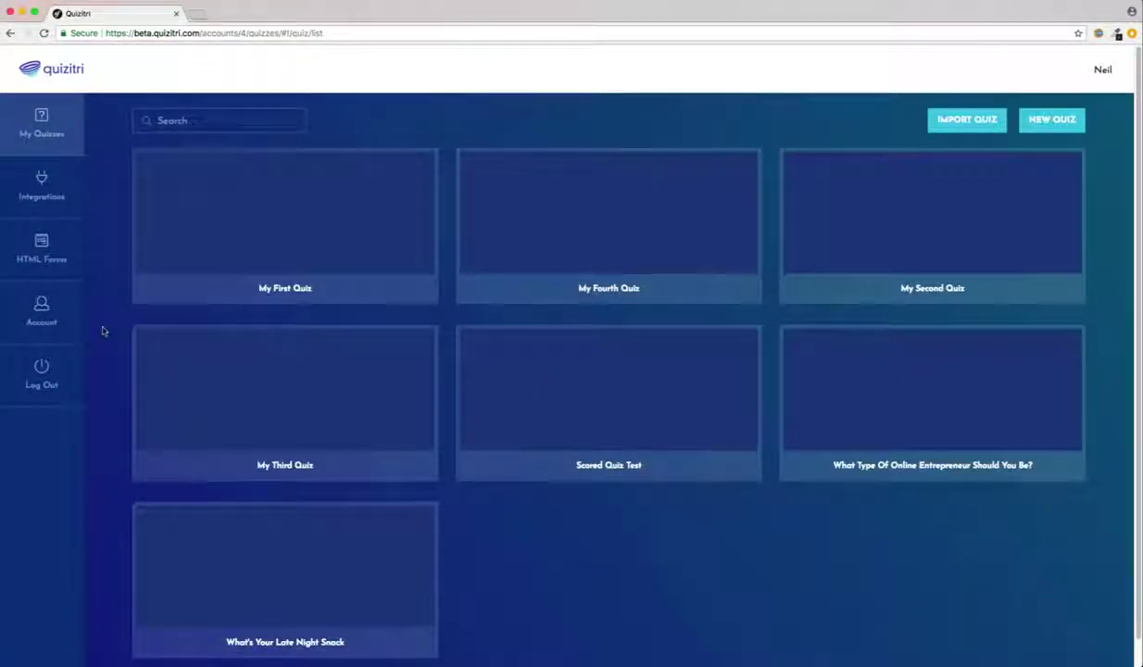
pyautogui.click(1059, 120)
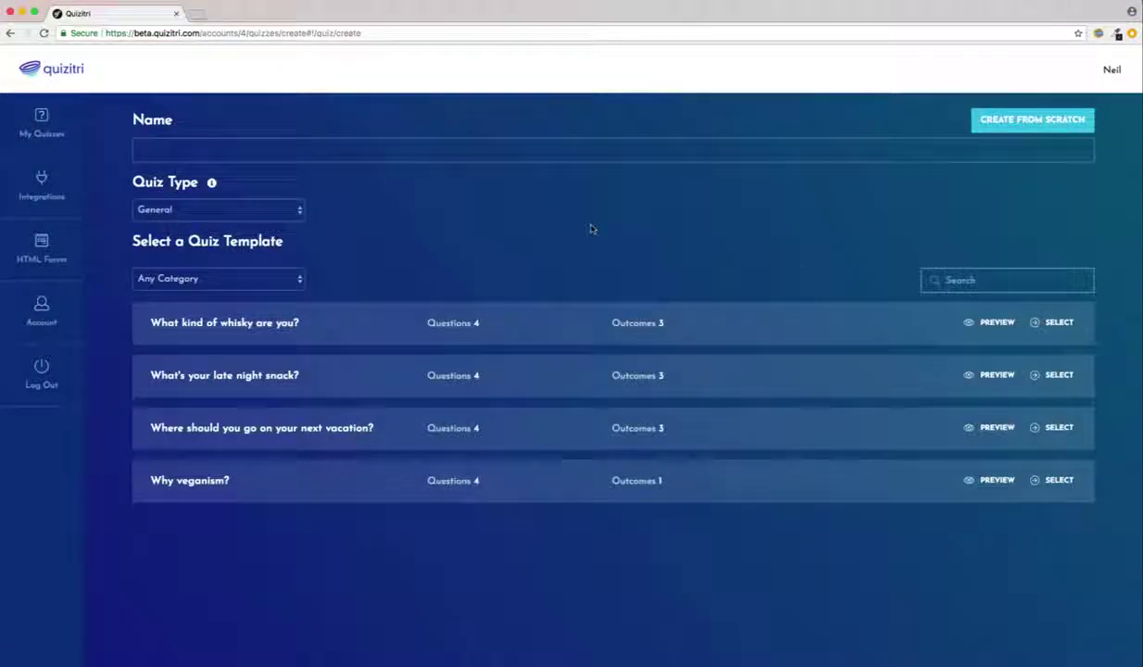
pyautogui.moveTo(0, 51); pyautogui.dragTo(0, 145)
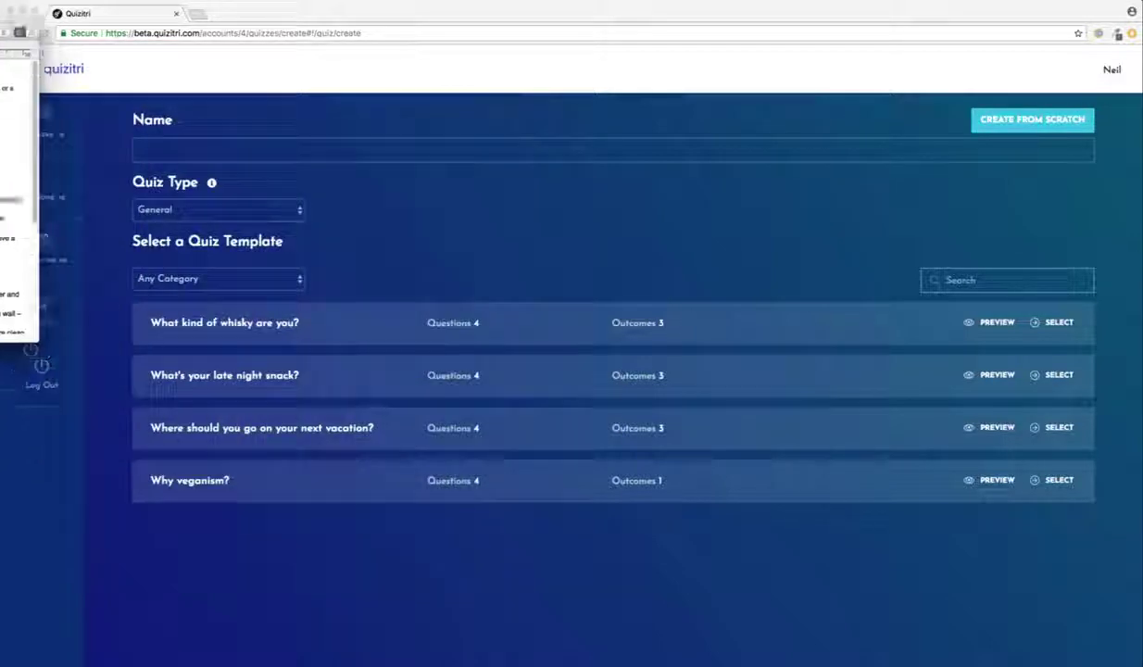
pyautogui.click(178, 153)
pyautogui.write('Sh')
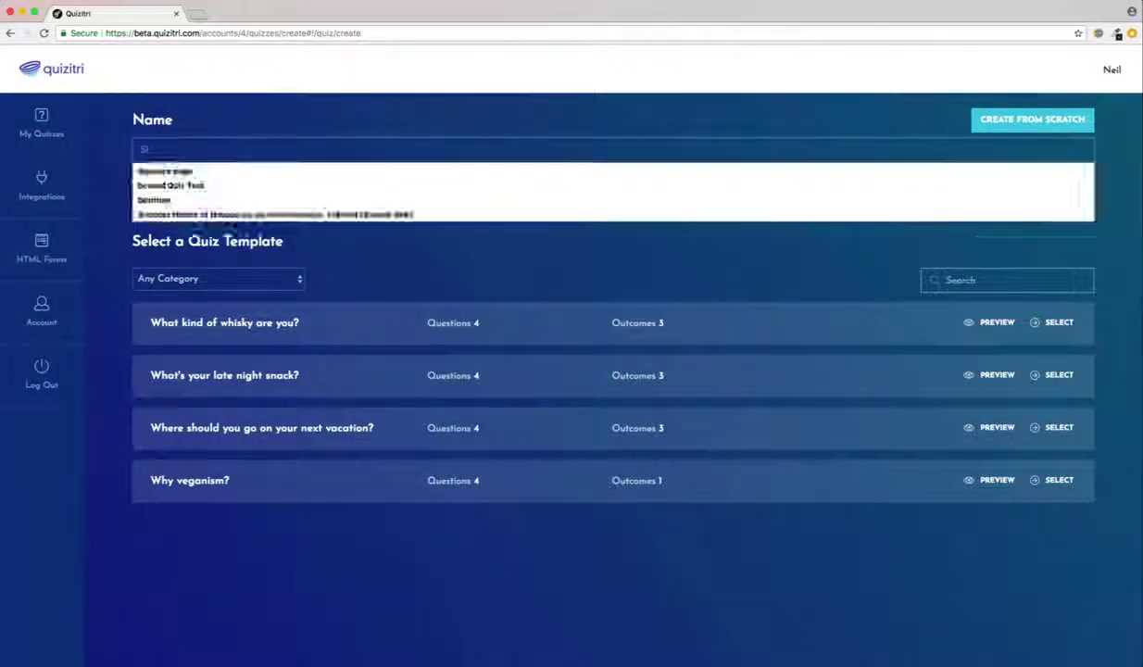
pyautogui.write('ould You')
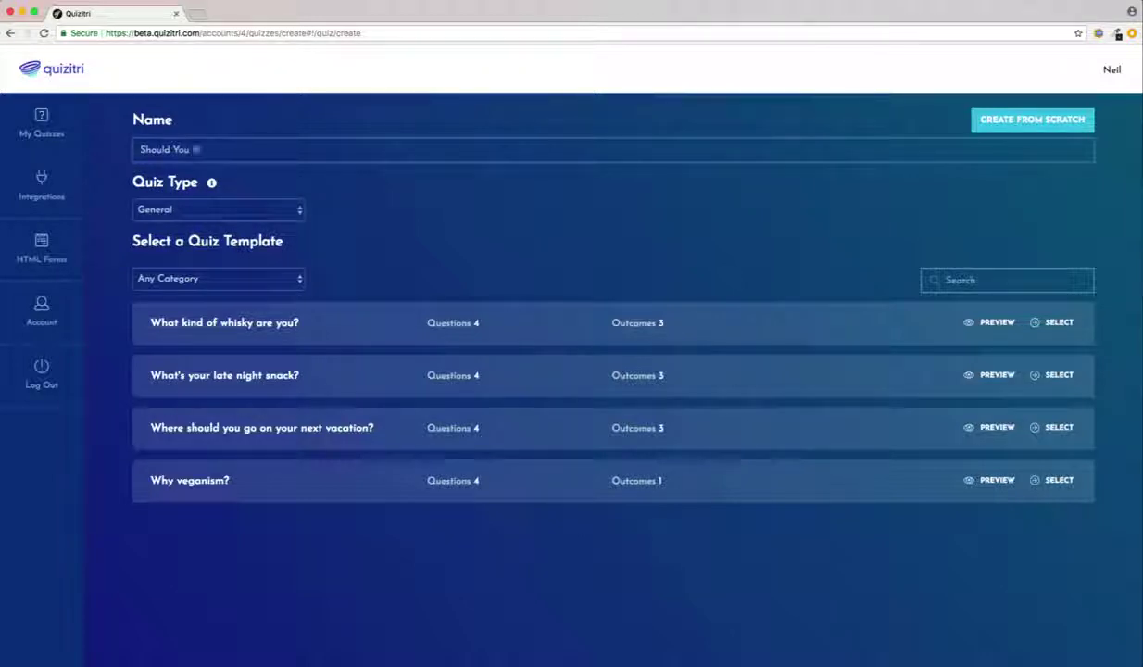
pyautogui.write(' Rent Or Own A House?')
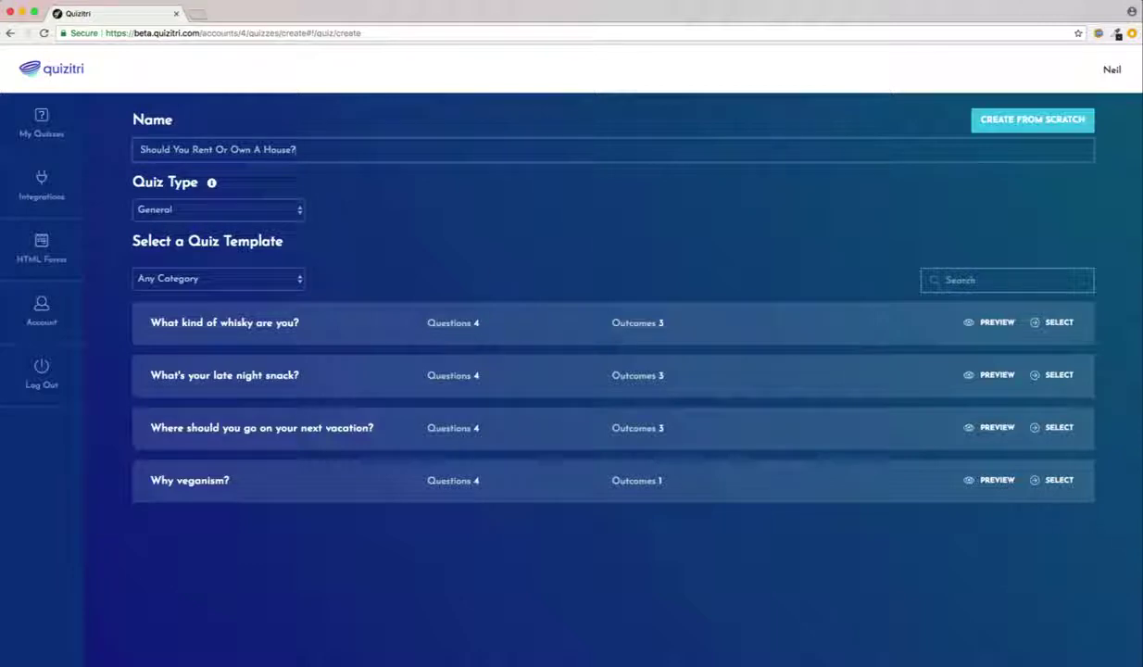
# Choose General as the quiz type and create the quiz from scratch without a template
pyautogui.click(302, 209)
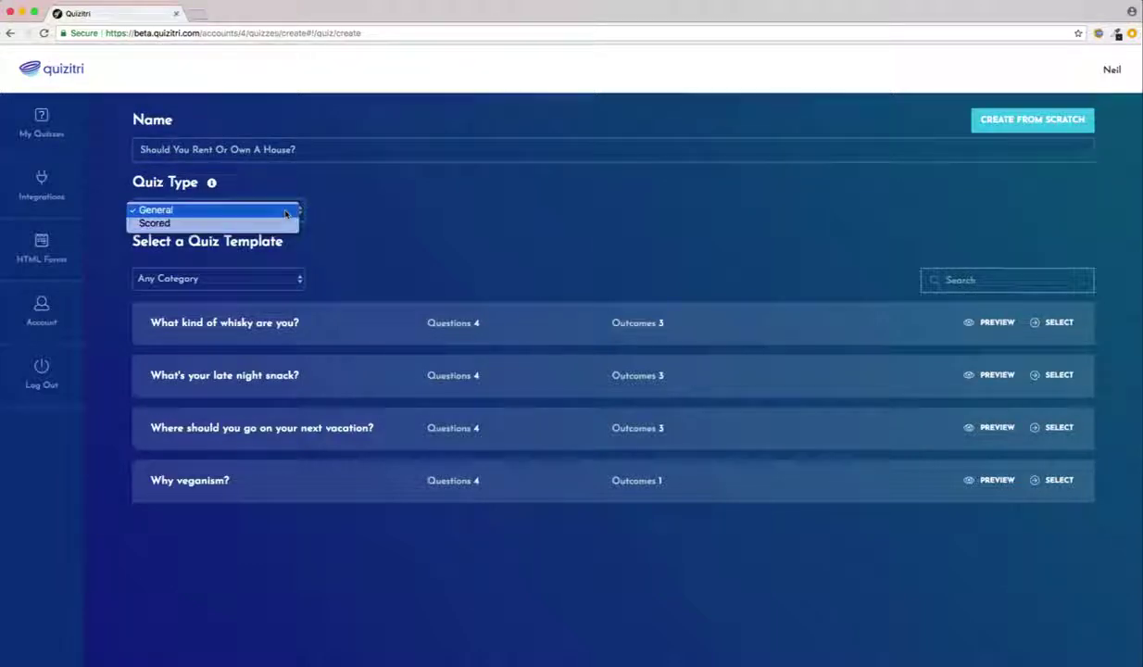
pyautogui.click(288, 211)
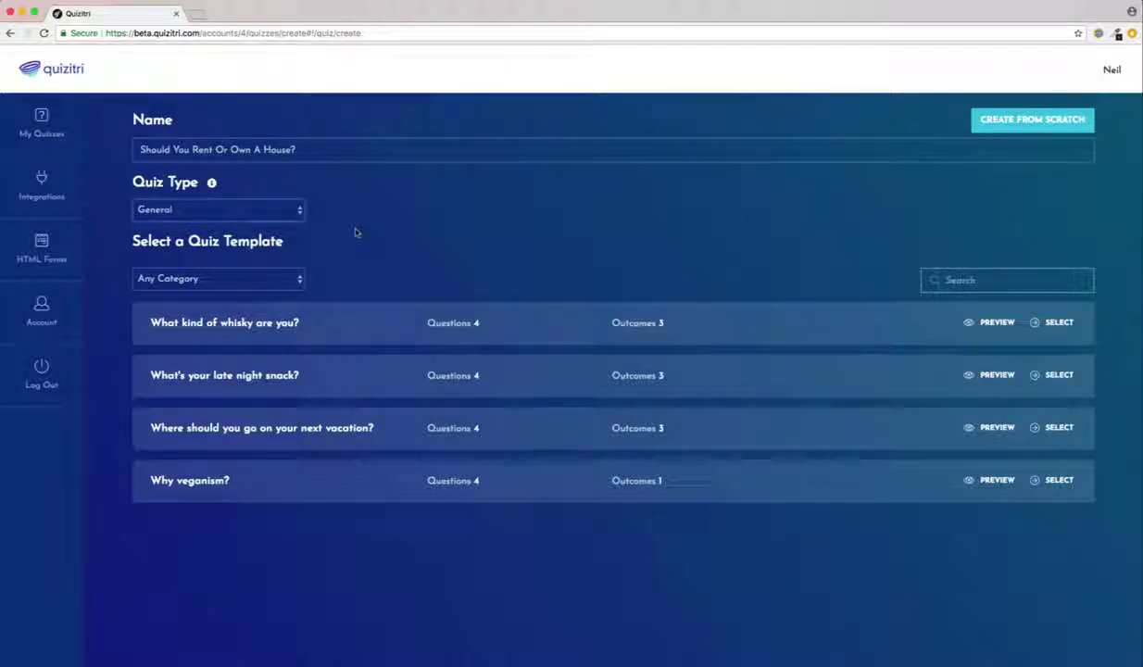
pyautogui.click(1011, 120)
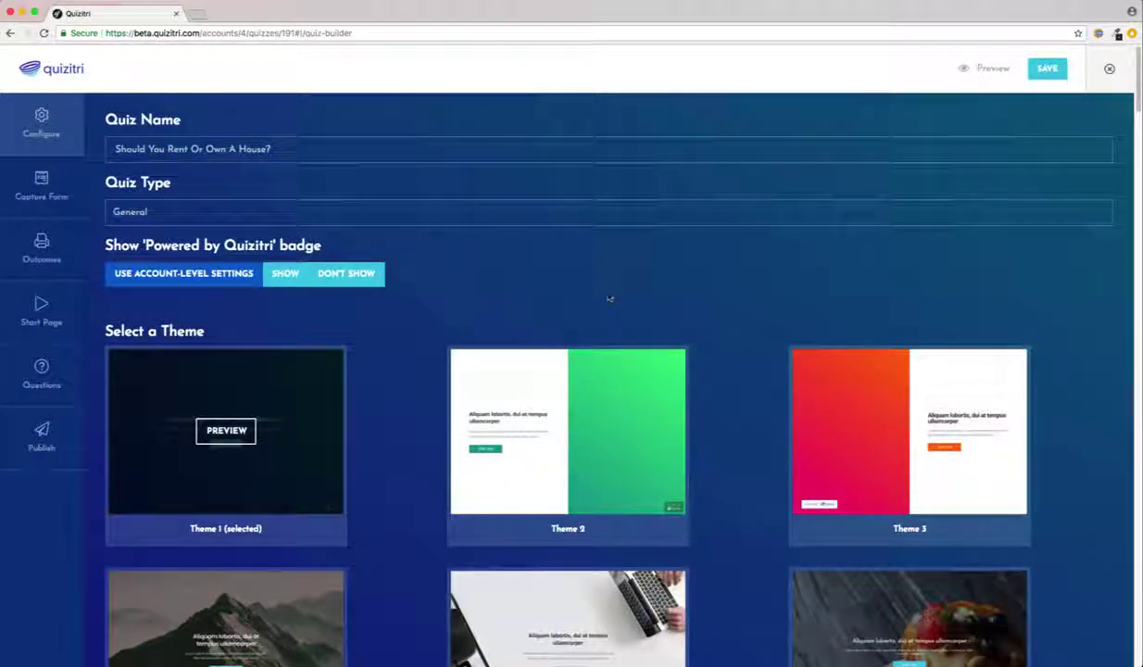
# Set the 'Powered by Quizitri' badge to Don't Show and select Theme 22 for the quiz
pyautogui.click(285, 273)
pyautogui.click(334, 275)
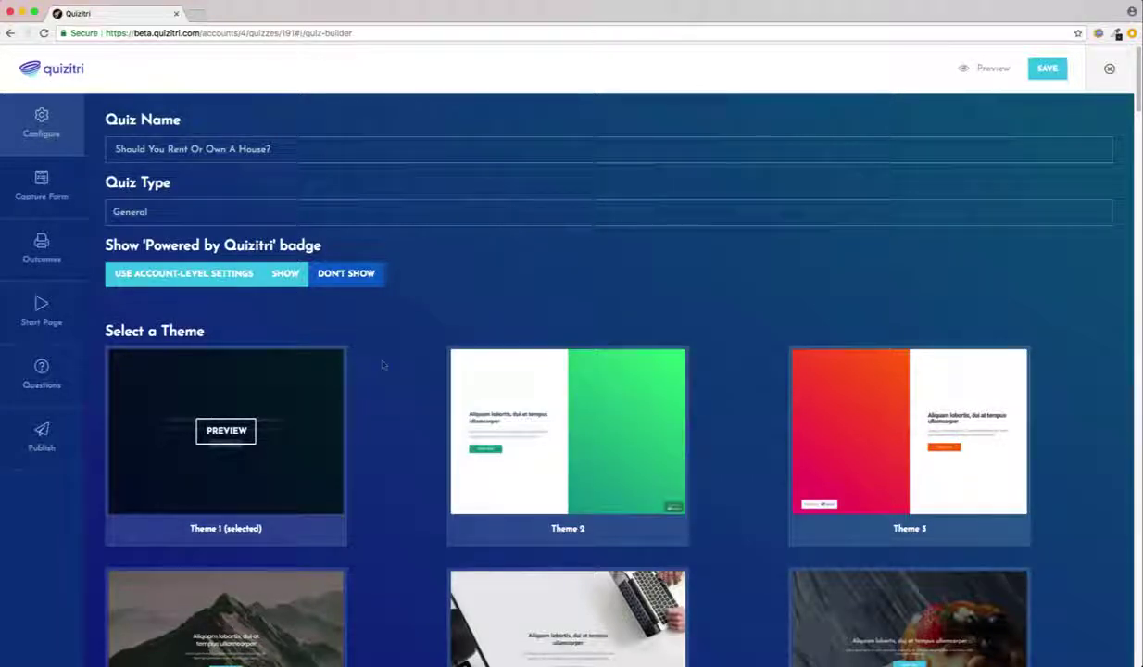
pyautogui.scroll(-3, 387, 362)
pyautogui.scroll(-6, 388, 362)
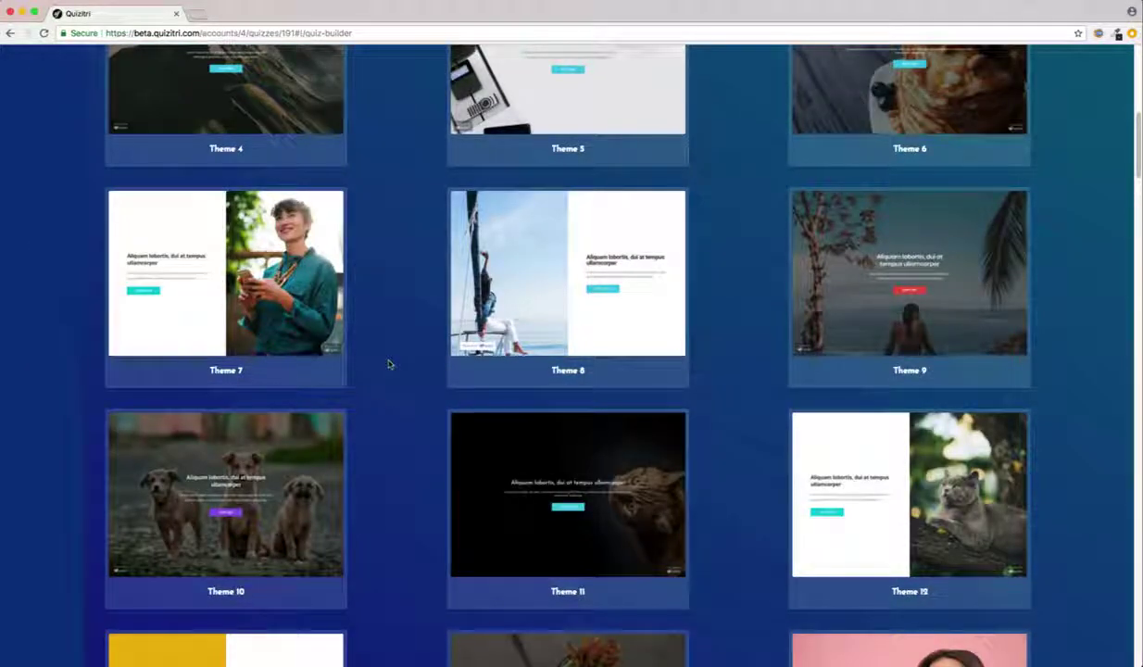
pyautogui.scroll(-5, 389, 364)
pyautogui.scroll(-7, 388, 362)
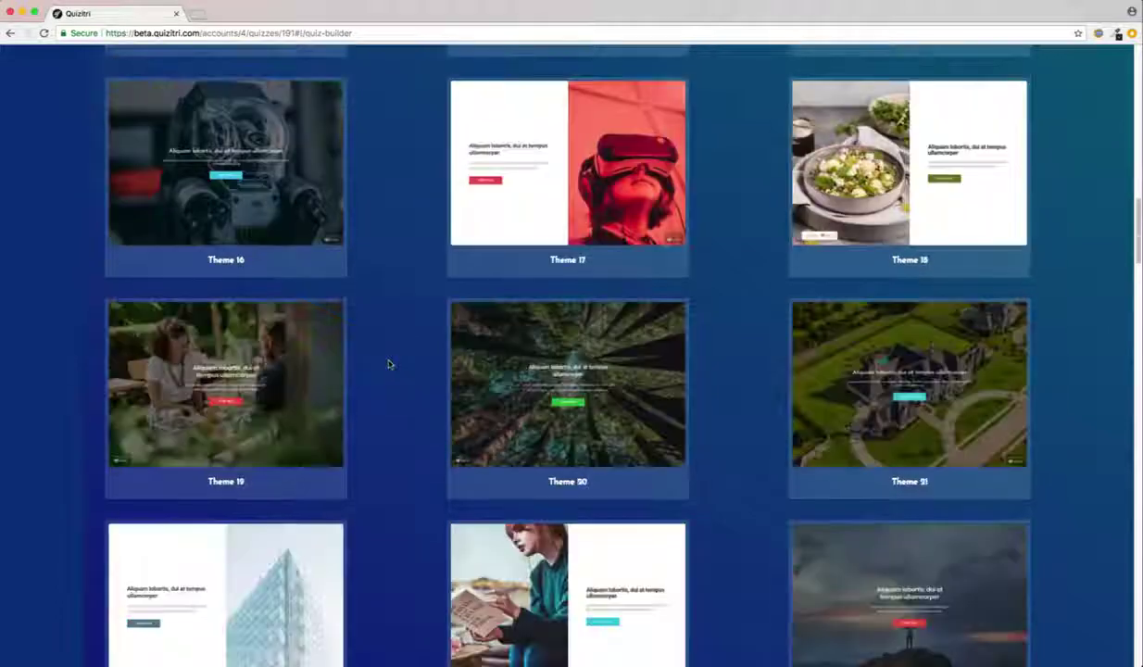
pyautogui.moveTo(191, 433)
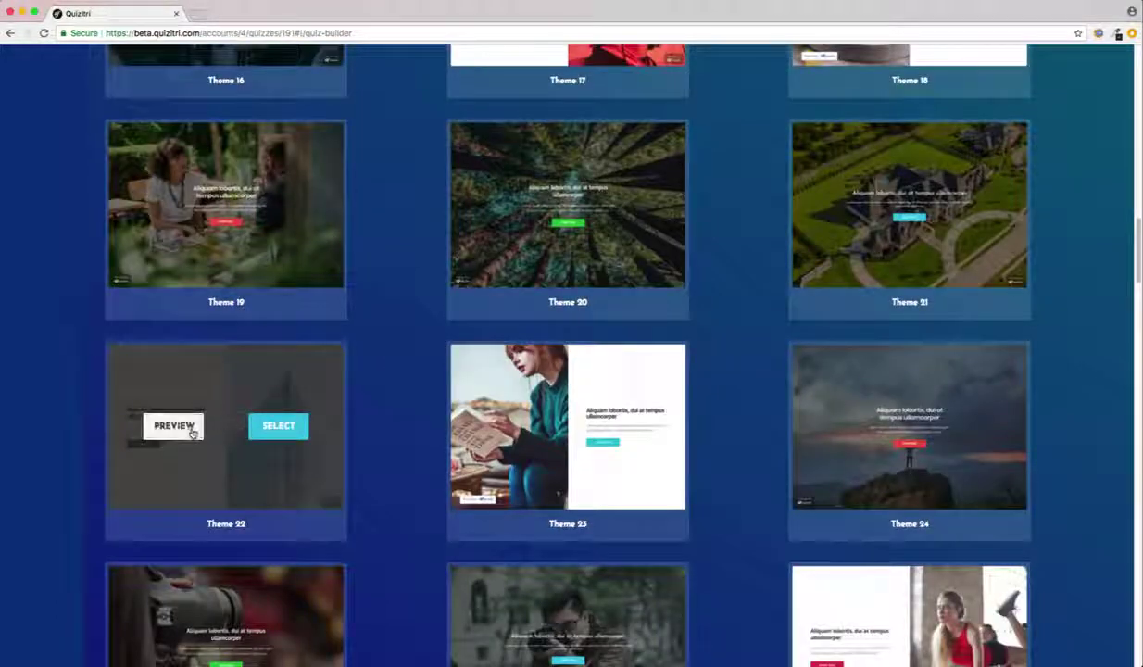
pyautogui.click(261, 430)
pyautogui.scroll(15, 375, 361)
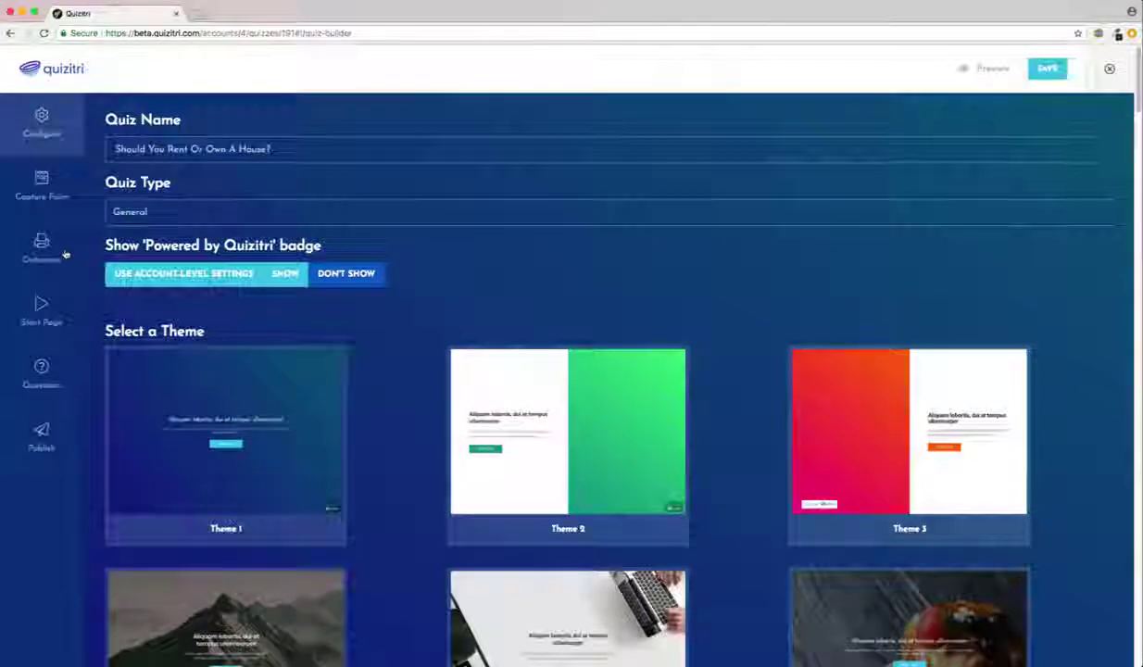
# Add two outcomes, Outcome 1 and Outcome 2, to the quiz
pyautogui.click(66, 254)
pyautogui.click(203, 136)
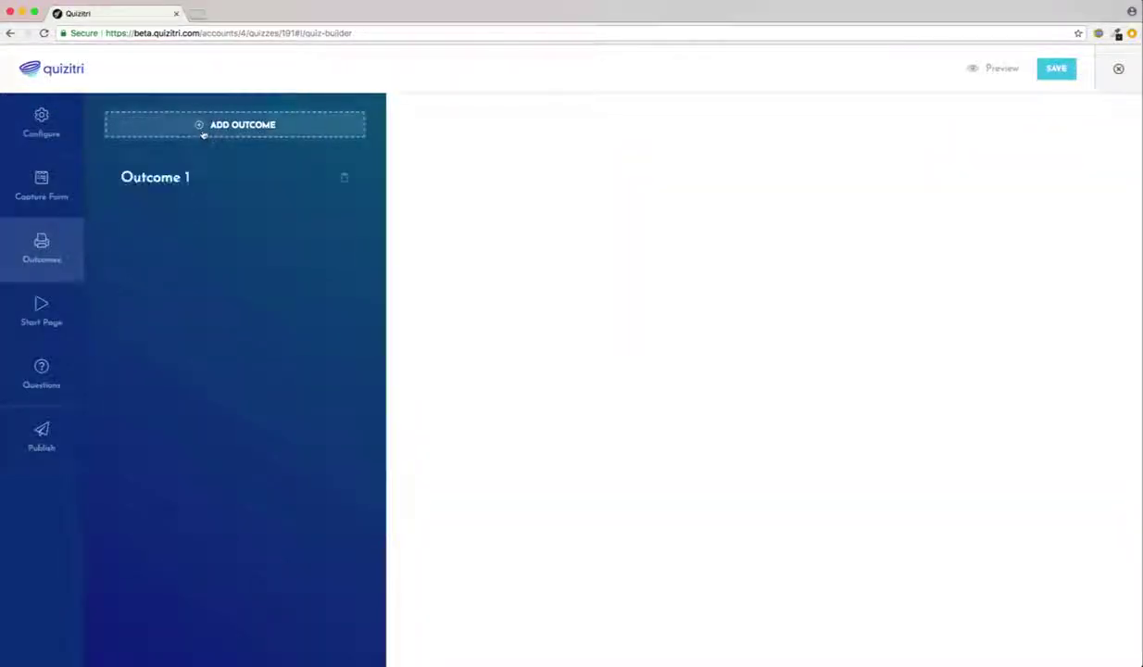
pyautogui.click(203, 134)
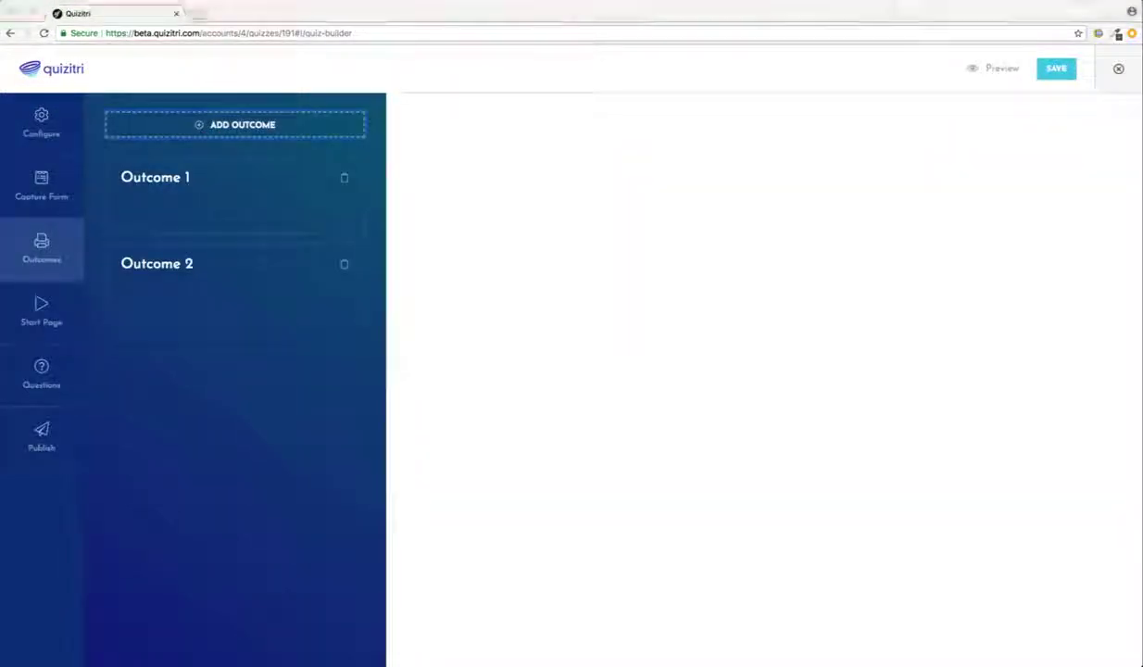
# Title Outcome 1 "We think you should: RENT" and fill in its description beginning "It sounds like renting a property would be a great choice for you."
pyautogui.click(202, 195)
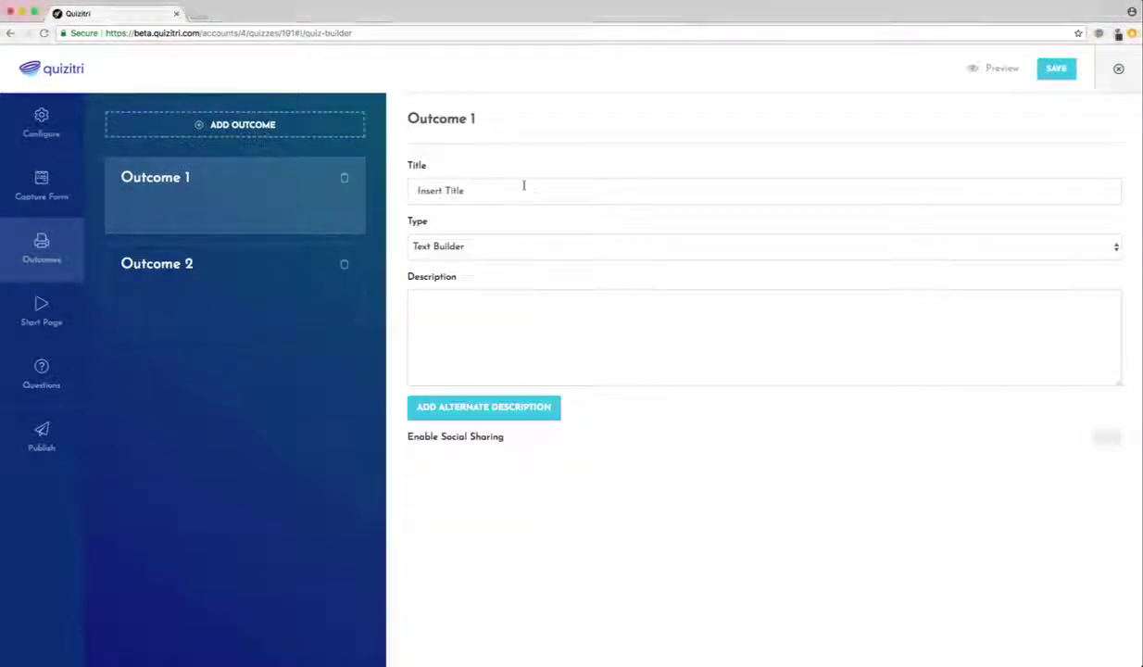
pyautogui.click(481, 190)
pyautogui.write('We think you should:  RENT')
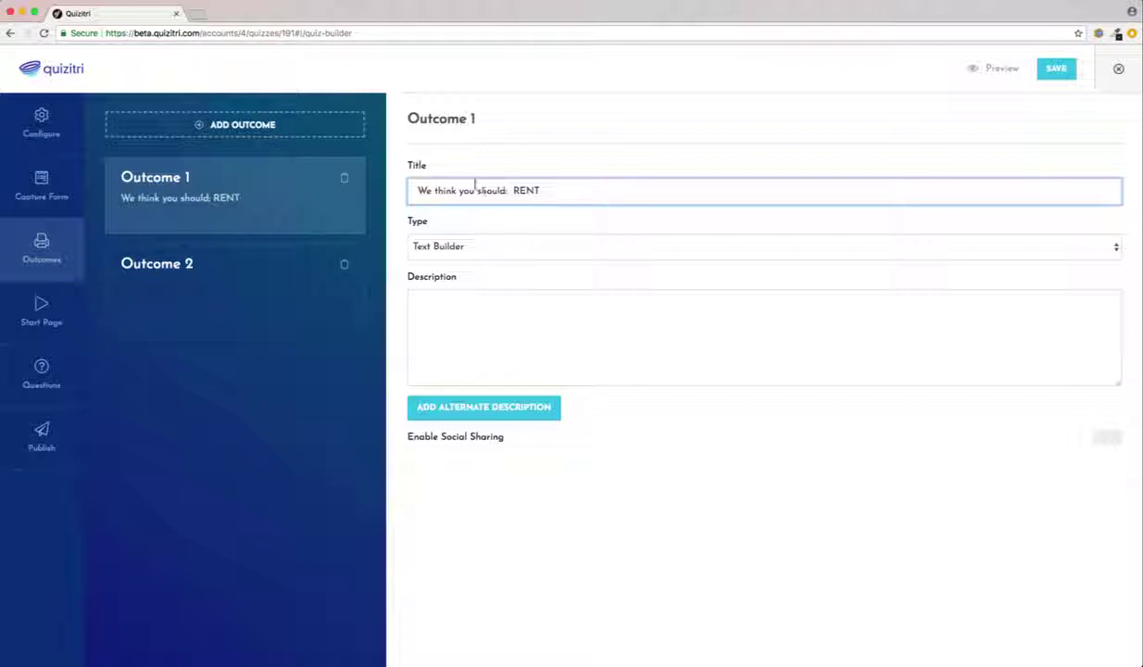
pyautogui.click(462, 314)
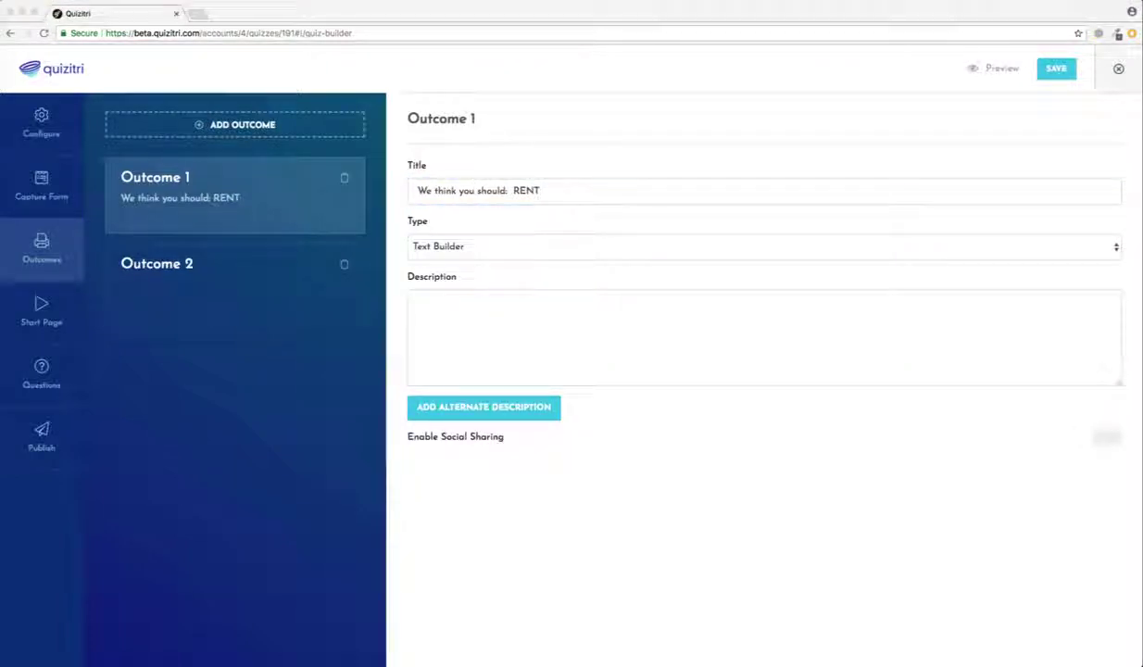
pyautogui.click(460, 306)
pyautogui.write('It sounds like renting a property would be a great choice for you. A more flexible choice, renting allows you the freedom to change your priorities later on if you choose to grow a family or relocate. Landlords take care of major repairs on the property, which could save you money - and stress. You may find rentals with bills included, which may not be the cheapest option but will reduce some hassle. For city workers and commuters, renting a room will be a lot cheaper than an entire apartment, and you can even find some with linen service and bicycle storage.')
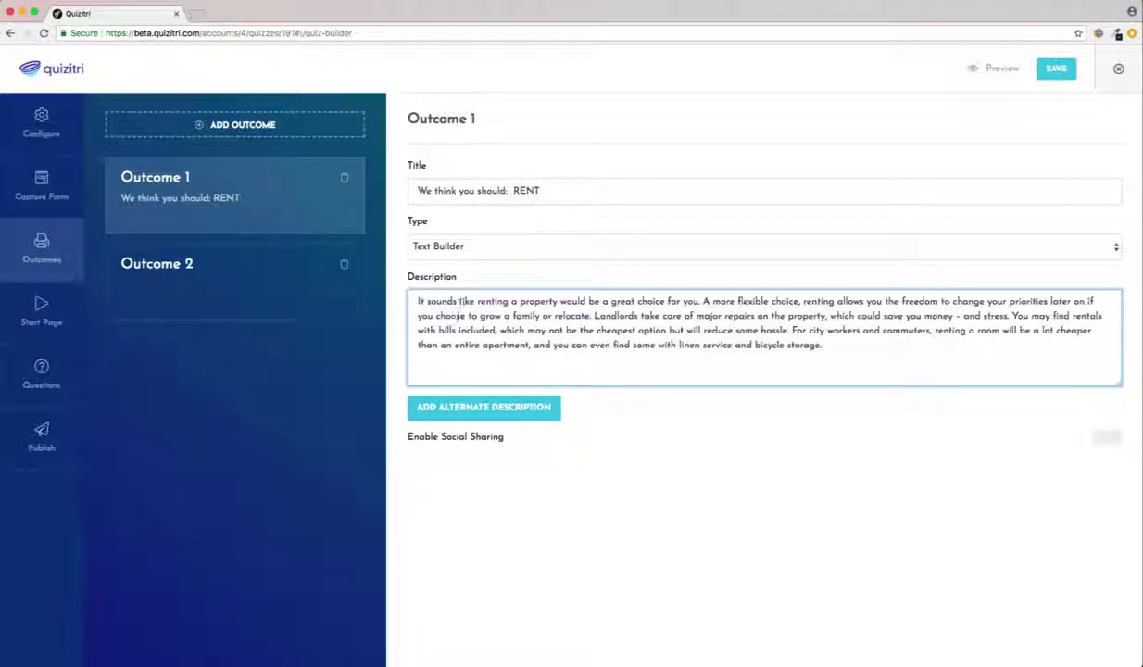
# Title Outcome 2 "We think you should: BUY" and fill in its description beginning "It sounds like you'd like to put down some roots"
pyautogui.click(196, 260)
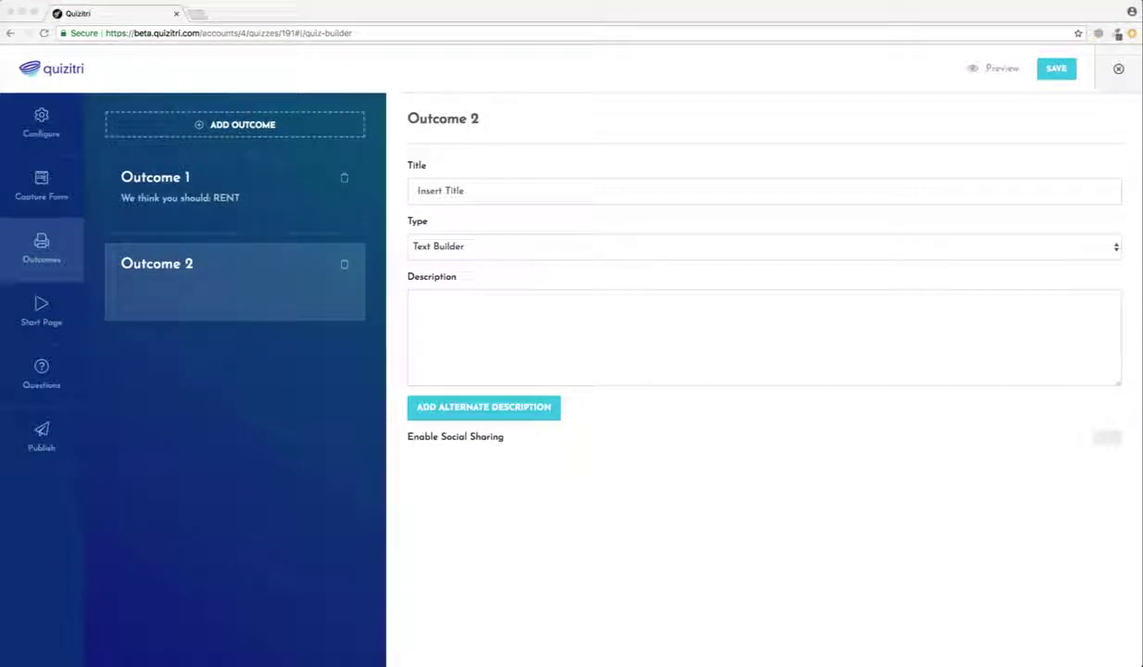
pyautogui.click(510, 194)
pyautogui.click(491, 190)
pyautogui.write('We think you should: BUY')
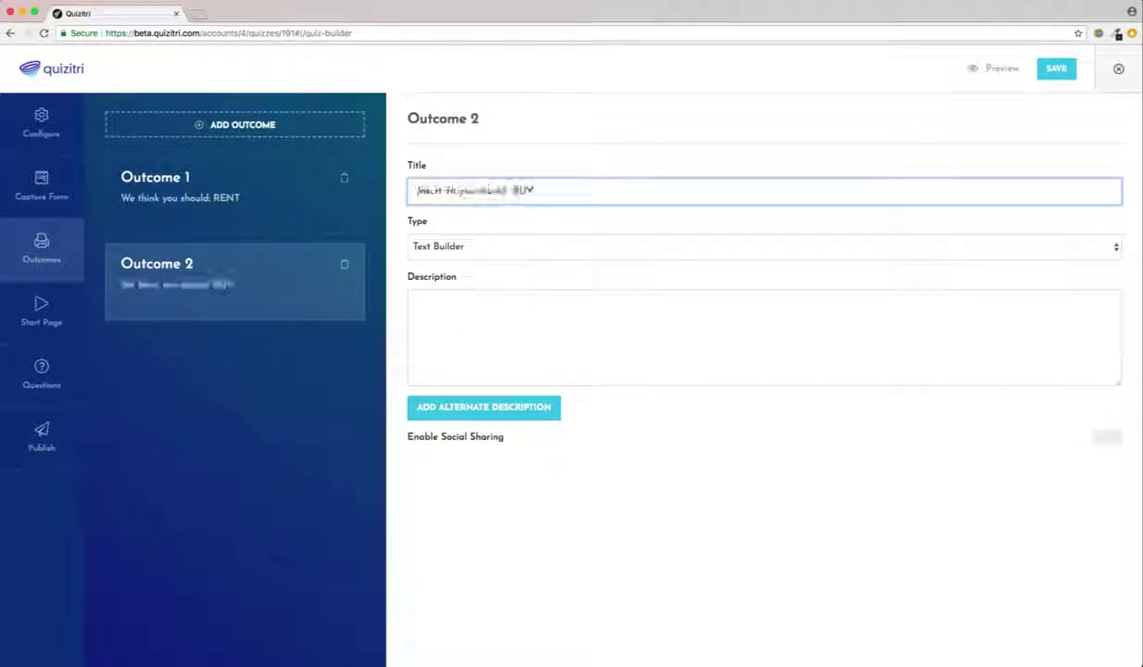
pyautogui.click(452, 310)
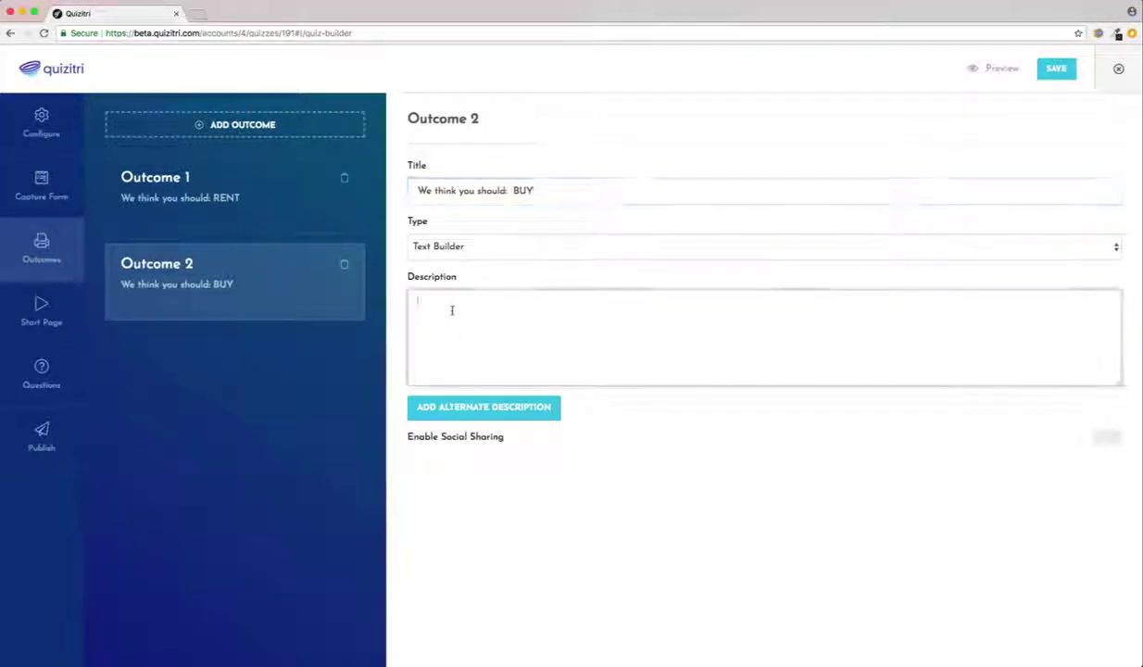
pyautogui.write("It sounds like you'd like to put down some roots, and invest in a long term plan. Owning a house is a dream for many, and with good reason - they don't make land anymore, so the saying goes, and as long as you keep up with mortgage repayments there's no risk of eviction. Without a landlord you have to tackle repairs yourself or shop around for tradesmen, but depending on your DIY skills you may see this as an attractive challenge.")
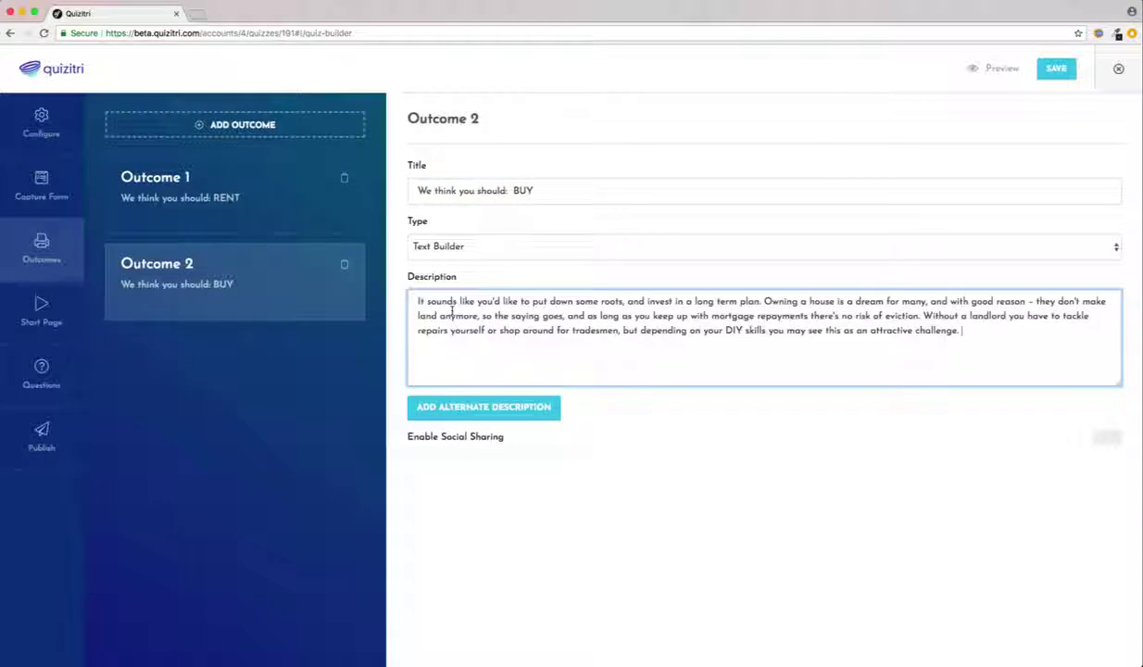
# Try Redirect URL as the type of Outcome 2 and return it to Text Builder
pyautogui.click(1110, 249)
pyautogui.click(1072, 263)
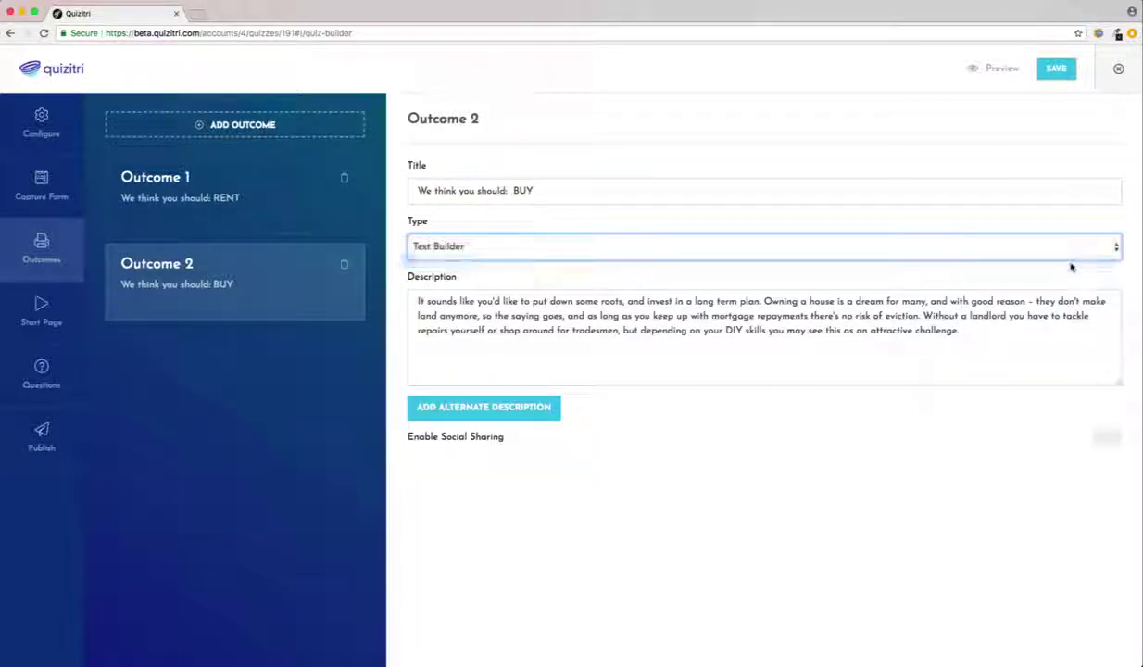
pyautogui.click(1110, 248)
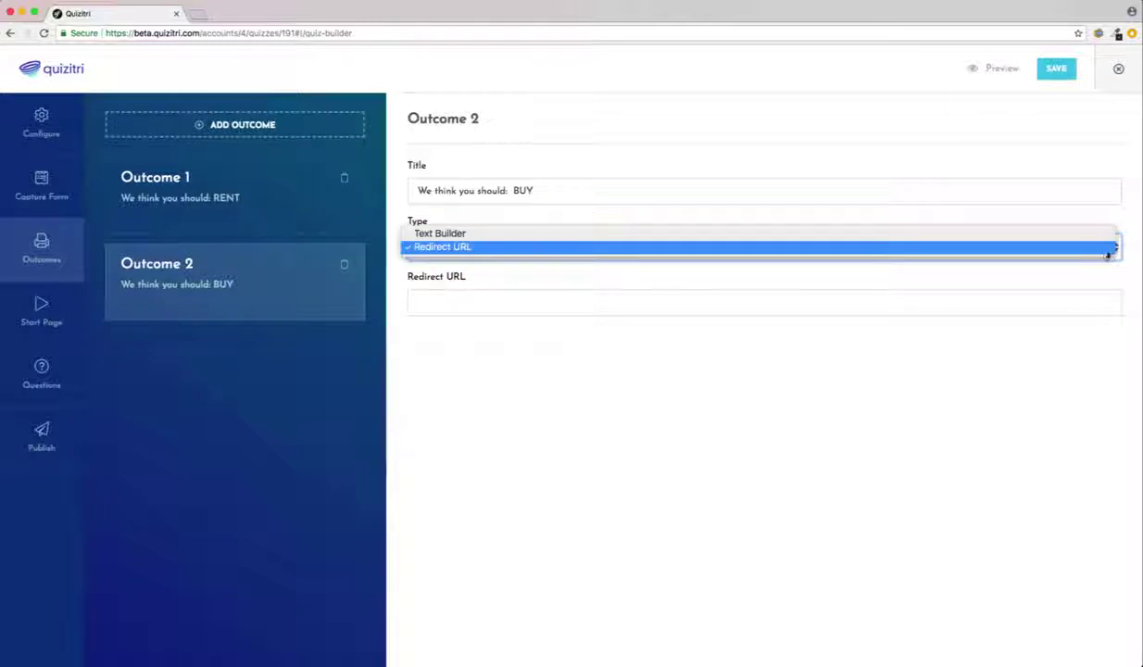
pyautogui.click(1090, 234)
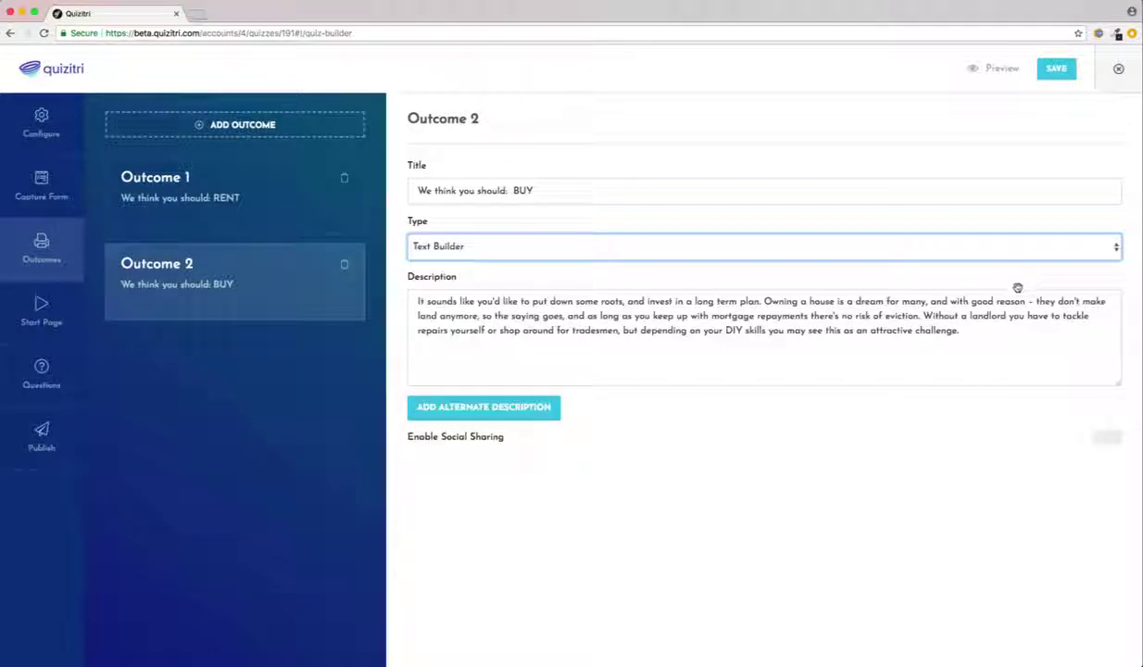
# Enable social sharing for both Outcome 2 and Outcome 1
pyautogui.click(1103, 437)
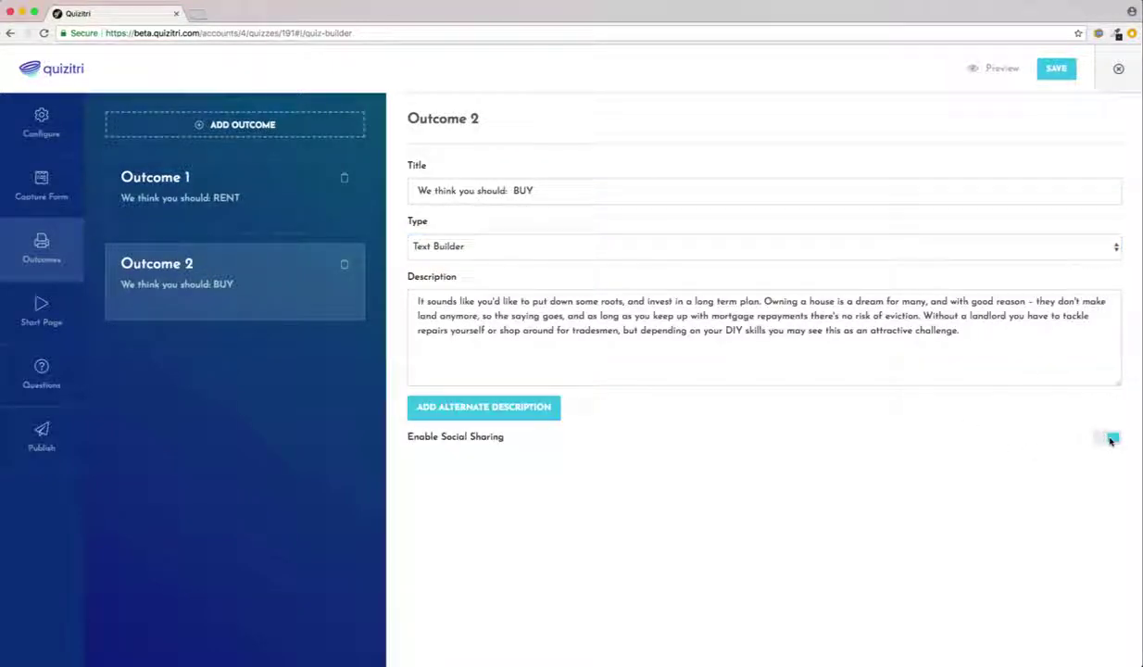
pyautogui.click(280, 195)
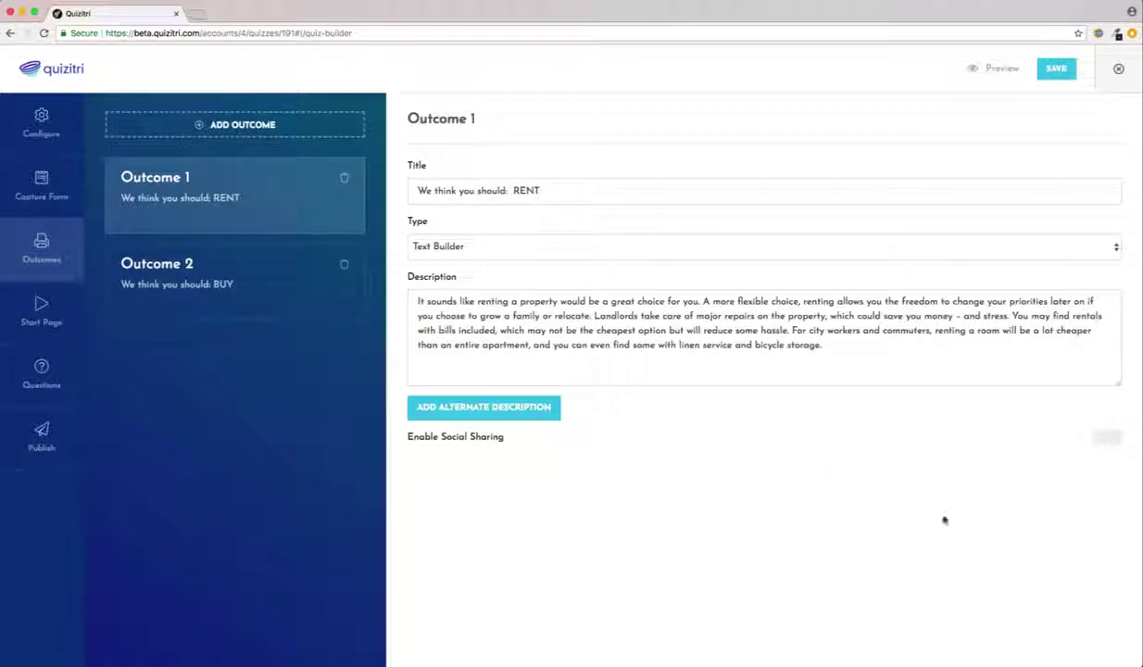
pyautogui.click(1110, 439)
# Enable the quiz's start page and enter "Should You Rent Or Own A House?" as its title
pyautogui.click(61, 317)
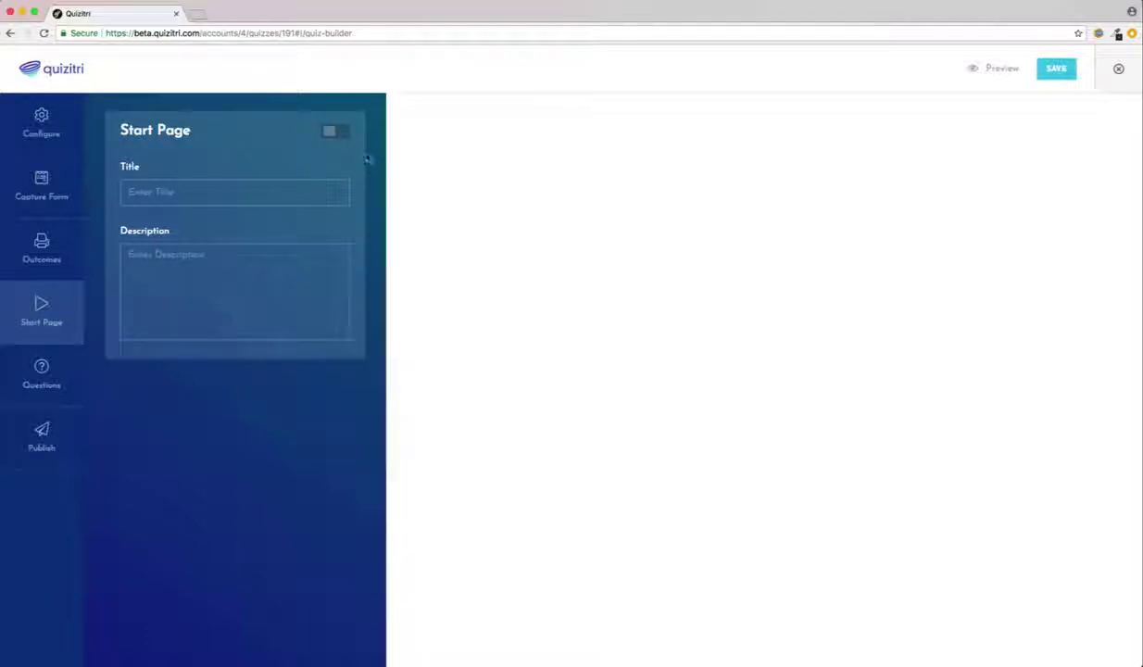
pyautogui.click(337, 132)
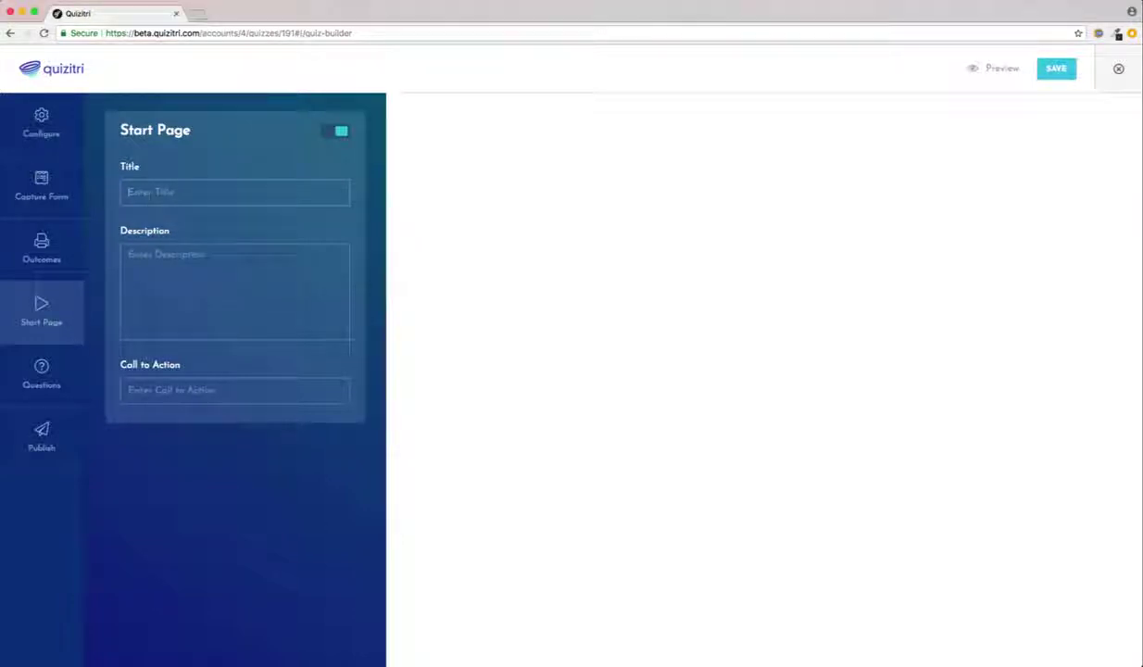
pyautogui.write('Shopuld')
pyautogui.press('BackSpace')
pyautogui.press('BackSpace')
pyautogui.press('BackSpace')
pyautogui.press('BackSpace')
pyautogui.write('uld You rent Or Own A House?')
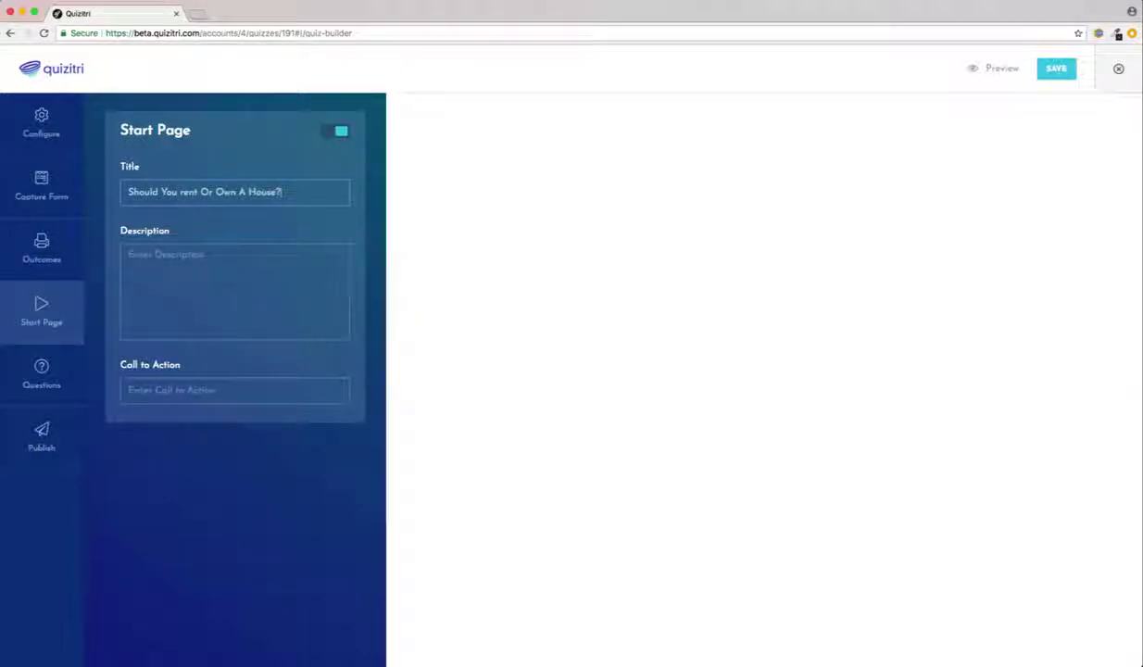
pyautogui.click(184, 193)
pyautogui.press('BackSpace')
pyautogui.write('R')
# Fill in the start page description beginning "Not sure whether to spend that deposit on a few month's rent" and set the call to action to "Take The Quiz!"
pyautogui.click(222, 288)
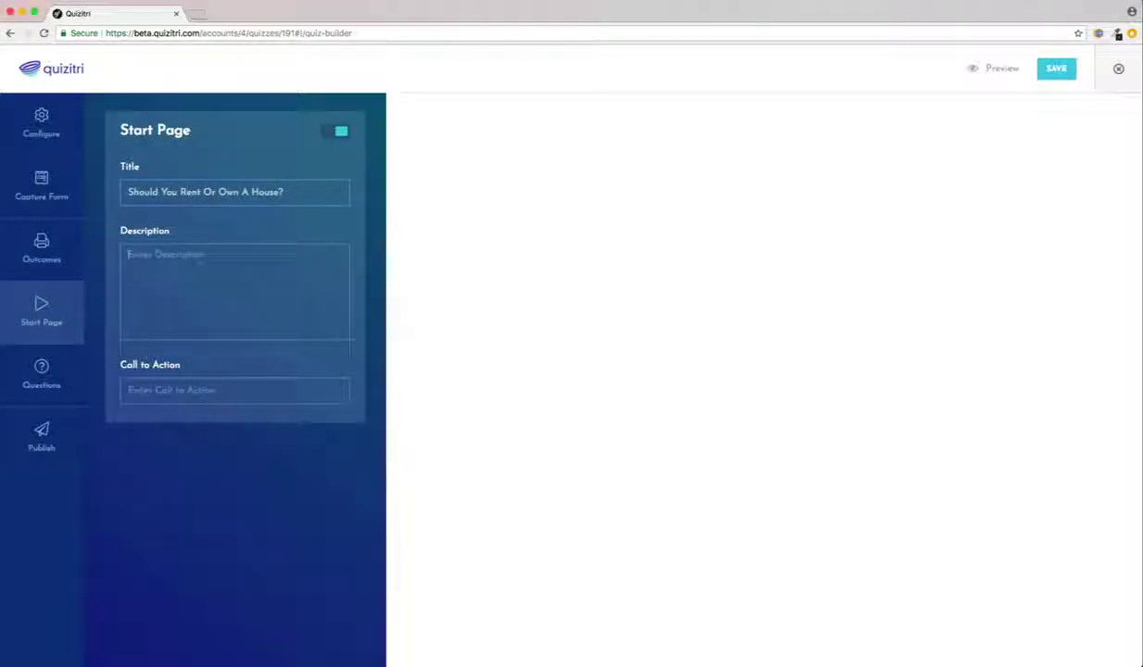
pyautogui.write("Not sure whether to spend that deposit on a few month's rent, or a mortgage? Find out if owning or renting would suit your needs.")
pyautogui.write('Take The')
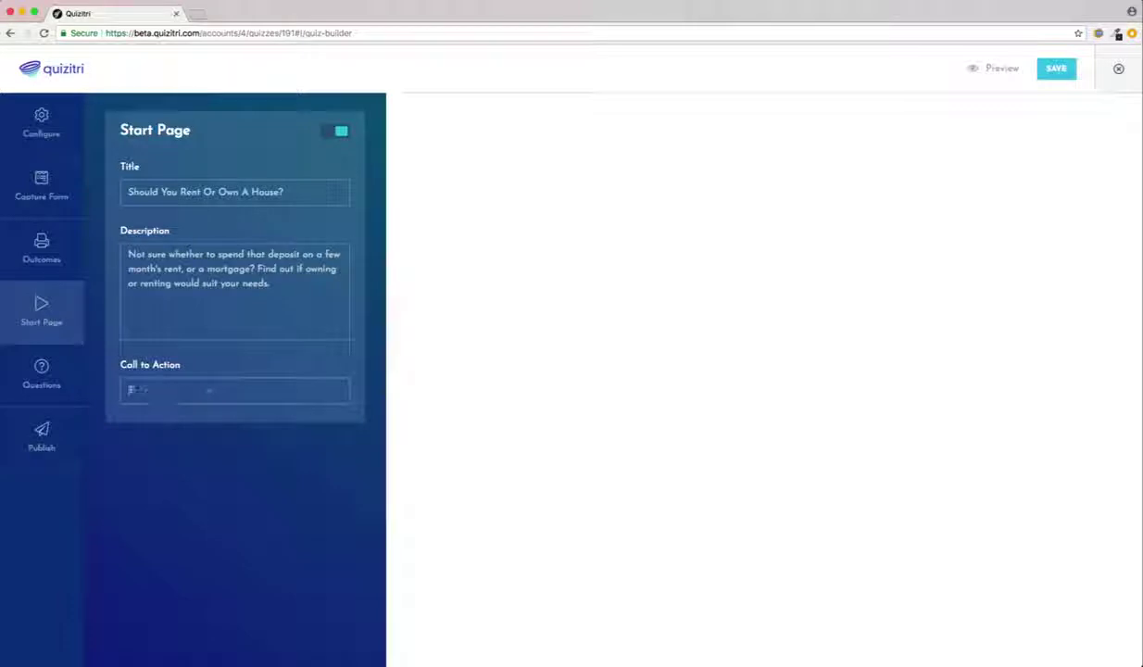
pyautogui.write(' Quiz!')
# Add three blank questions to the quiz
pyautogui.click(70, 387)
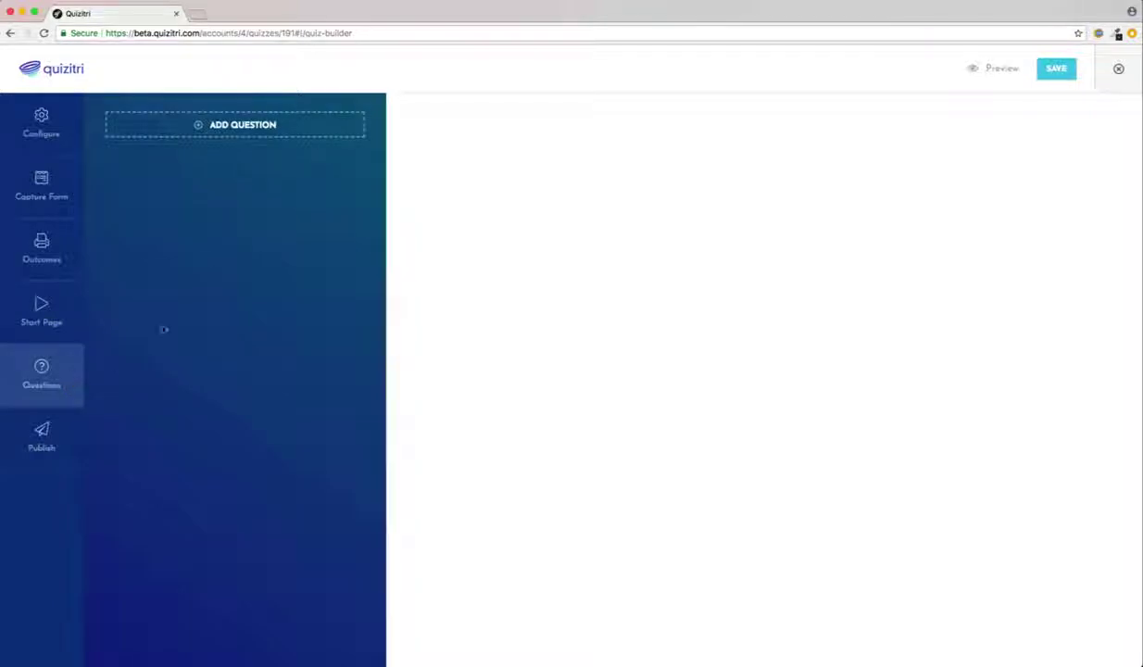
pyautogui.click(211, 128)
pyautogui.click(210, 131)
pyautogui.click(210, 130)
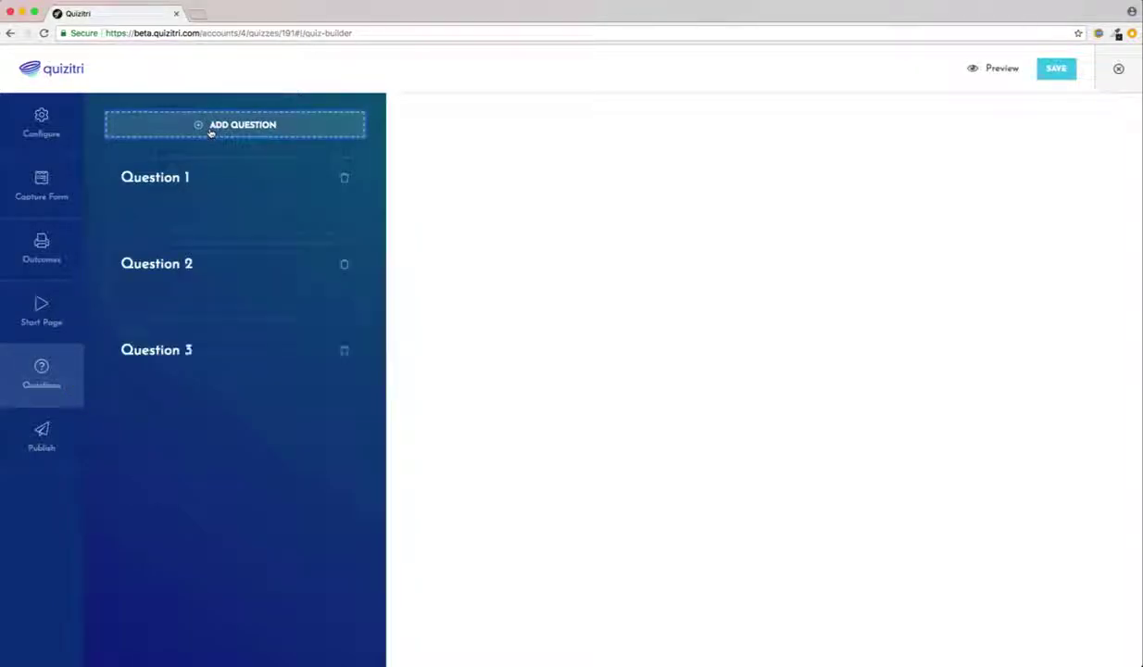
# Enter "What's your current living condition?" as the text of Question 1 and add four blank answers
pyautogui.click(254, 185)
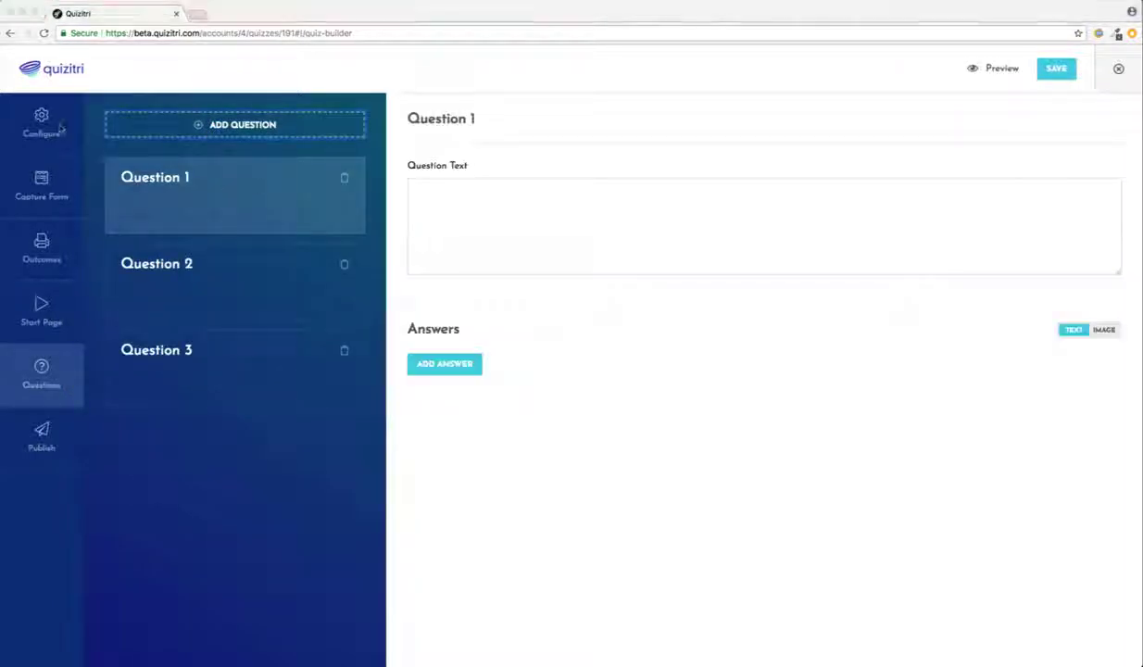
pyautogui.click(470, 202)
pyautogui.write("What's your current living condition?")
pyautogui.click(454, 366)
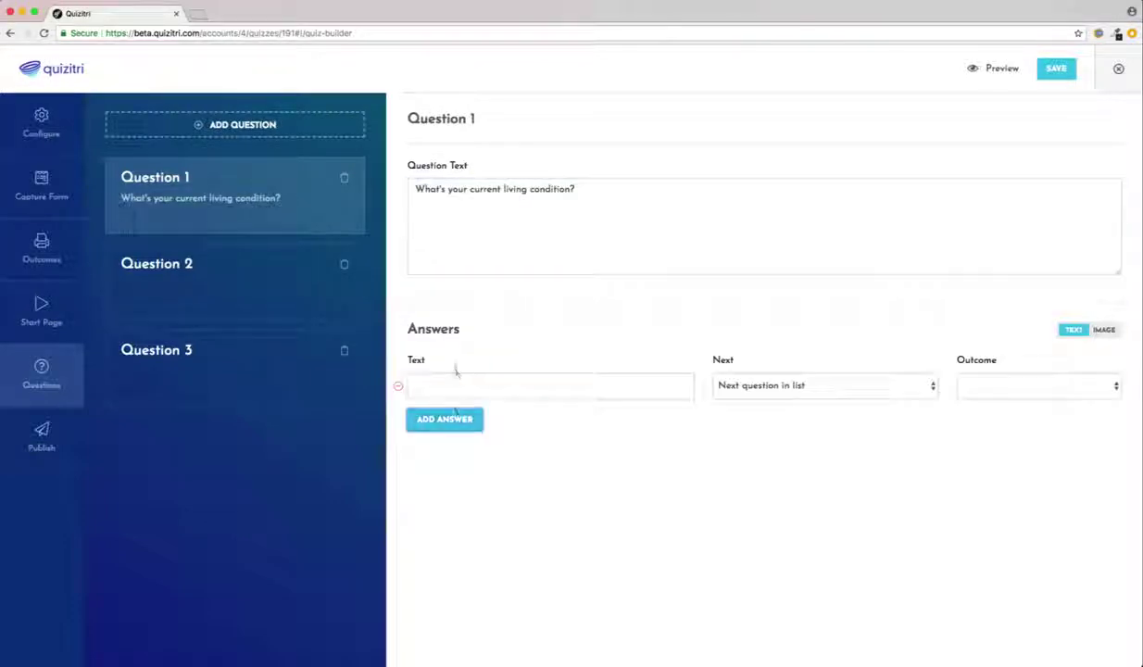
pyautogui.click(445, 419)
pyautogui.click(443, 456)
pyautogui.click(440, 499)
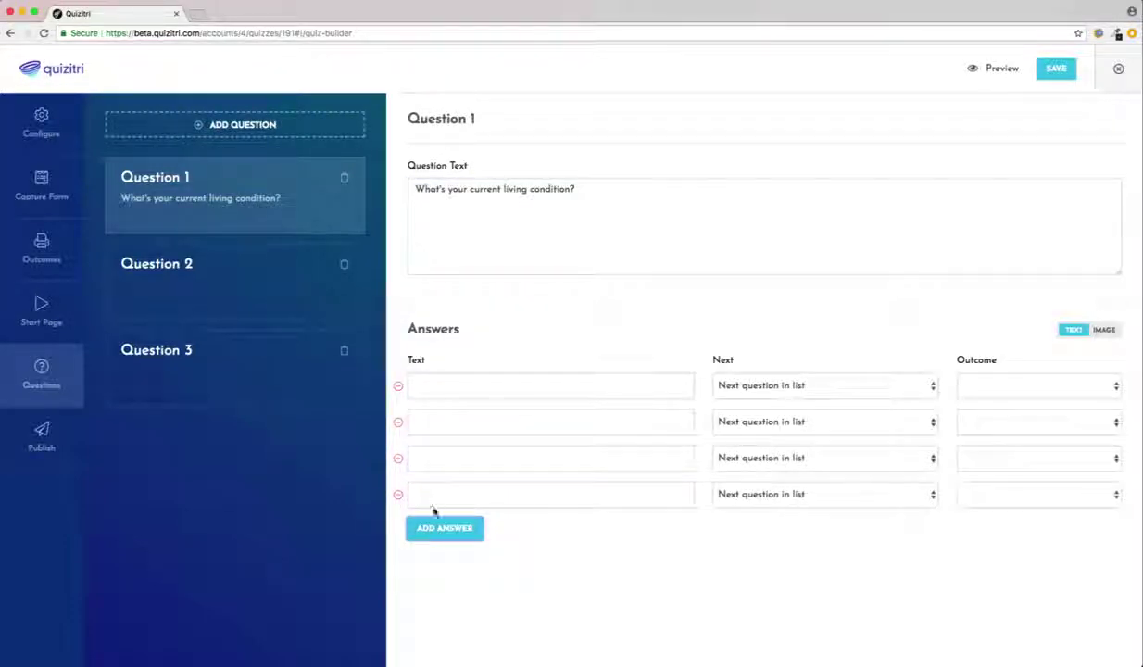
# Fill in the first two answers of Question 1: "I rent and I'm thinking of owning." and "I own and I'm thinking of renting."
pyautogui.click(457, 387)
pyautogui.write("I rent and I'm thinking of owning.")
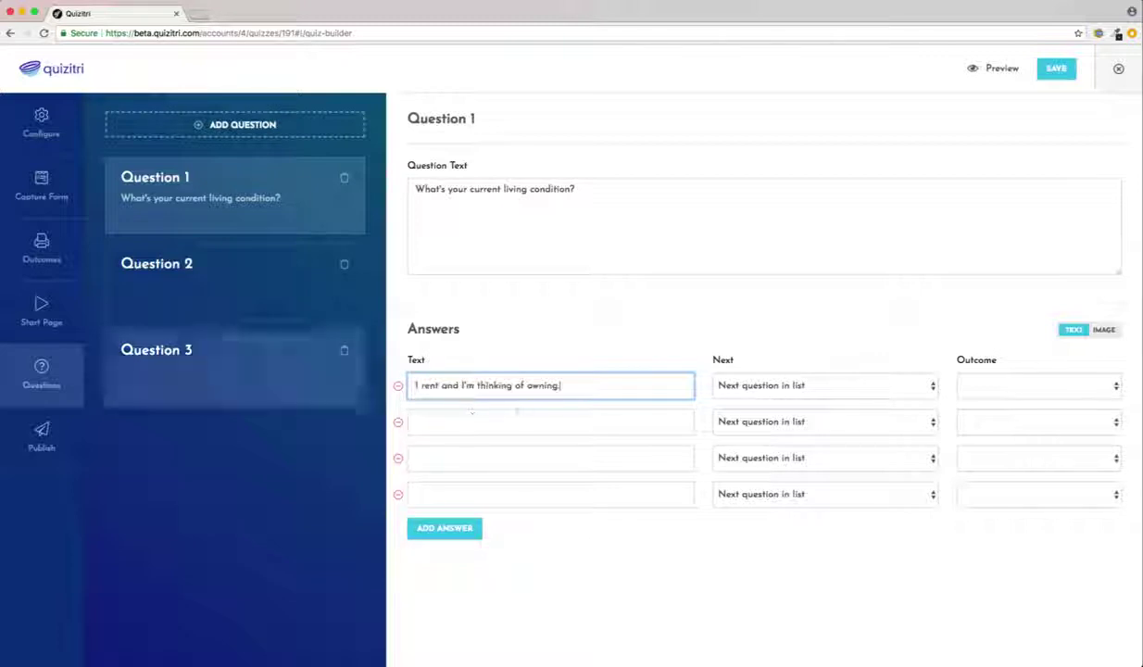
pyautogui.press('Tab')
pyautogui.write("I own and I'm thinking of renting.")
pyautogui.press('super+Tab')
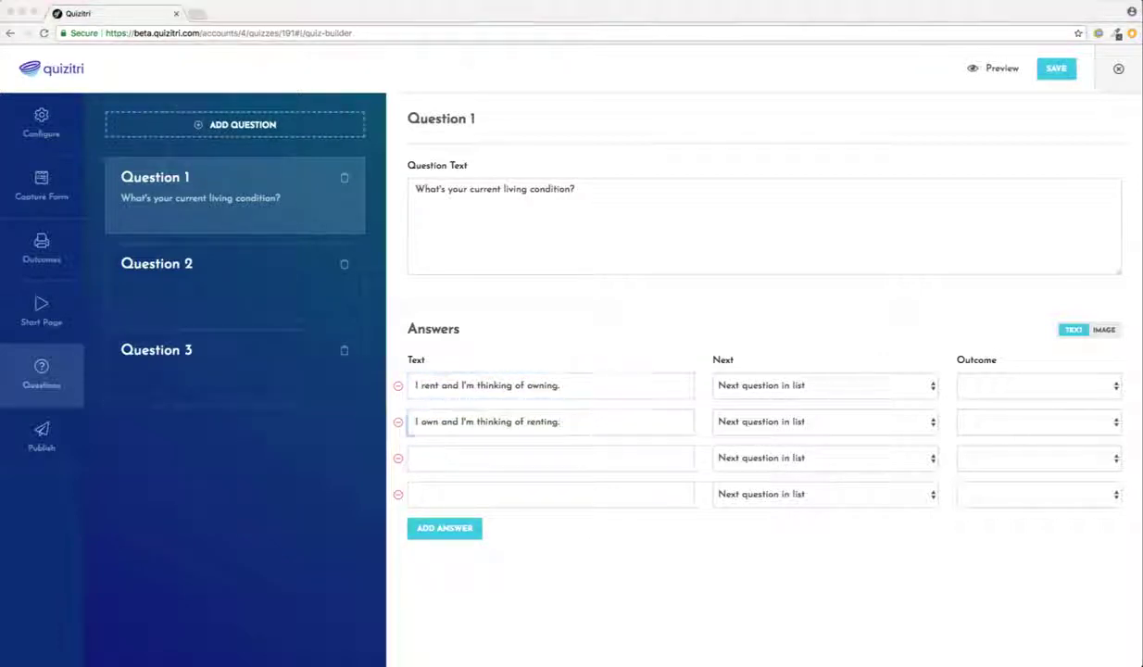
pyautogui.press('super+Tab')
# Fill in the last two answers of Question 1: "I live with my parents." and "I live with roommates."
pyautogui.click(454, 458)
pyautogui.write('I live with my parents.')
pyautogui.press('super+Tab')
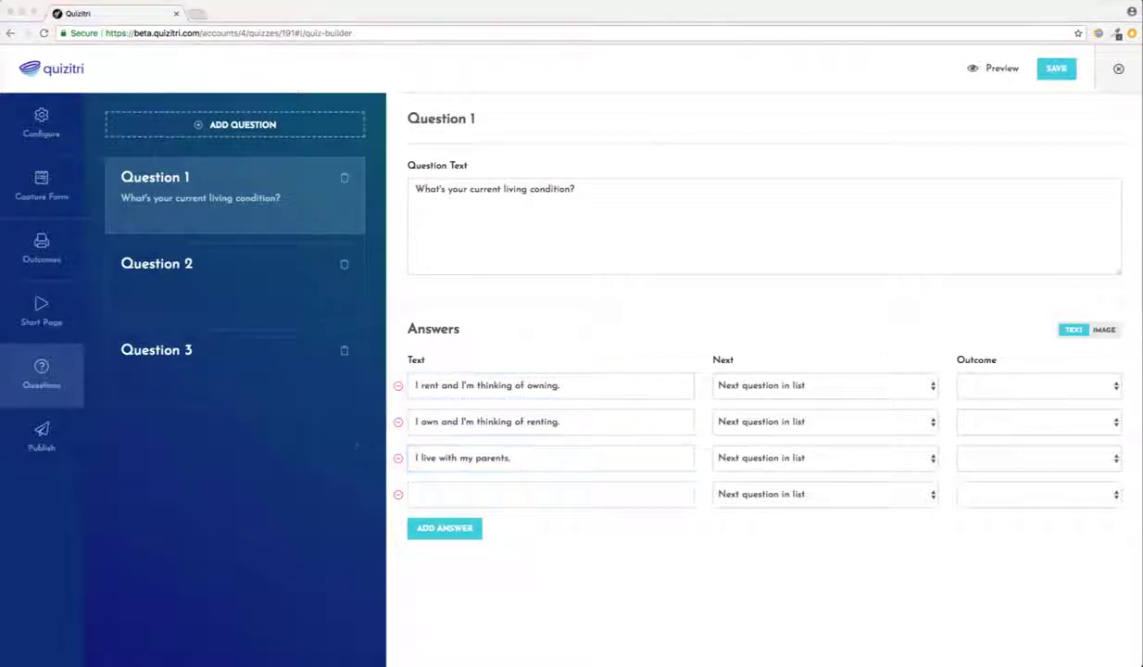
pyautogui.press('super+Tab')
pyautogui.click(530, 492)
pyautogui.write('I live with roommates.')
# Enter "How easy is saving money for you?" as the text of Question 2 and add four blank answers
pyautogui.click(137, 279)
pyautogui.press('super+Tab')
pyautogui.press('super+Tab')
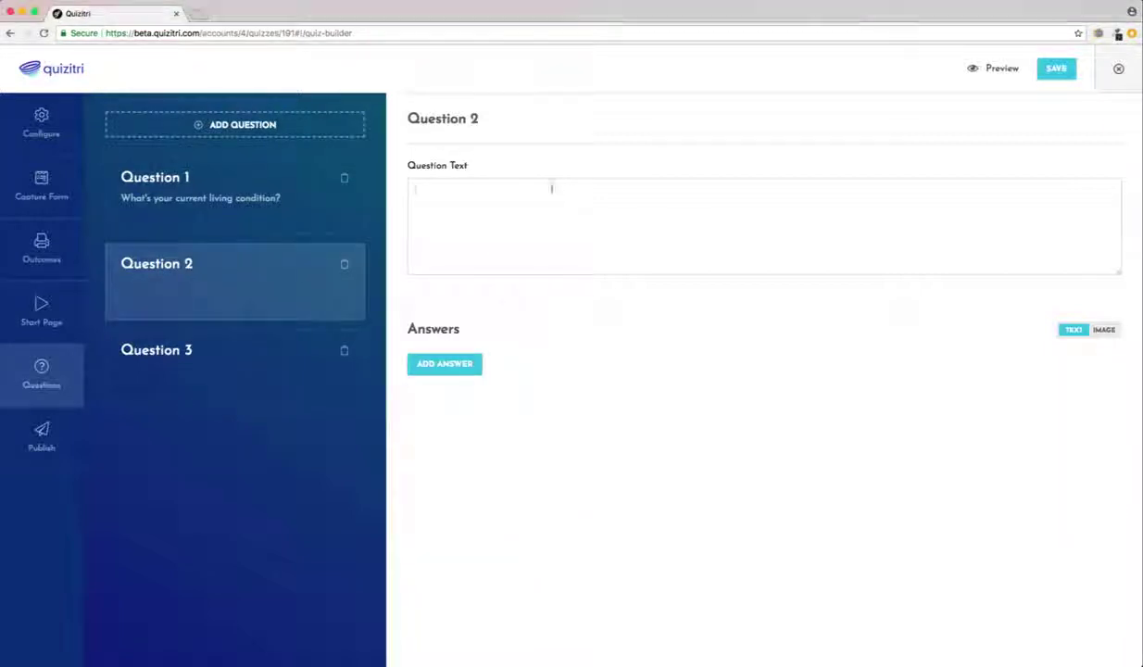
pyautogui.click(508, 217)
pyautogui.write('How easy is saving money for you?')
pyautogui.click(474, 370)
pyautogui.click(443, 421)
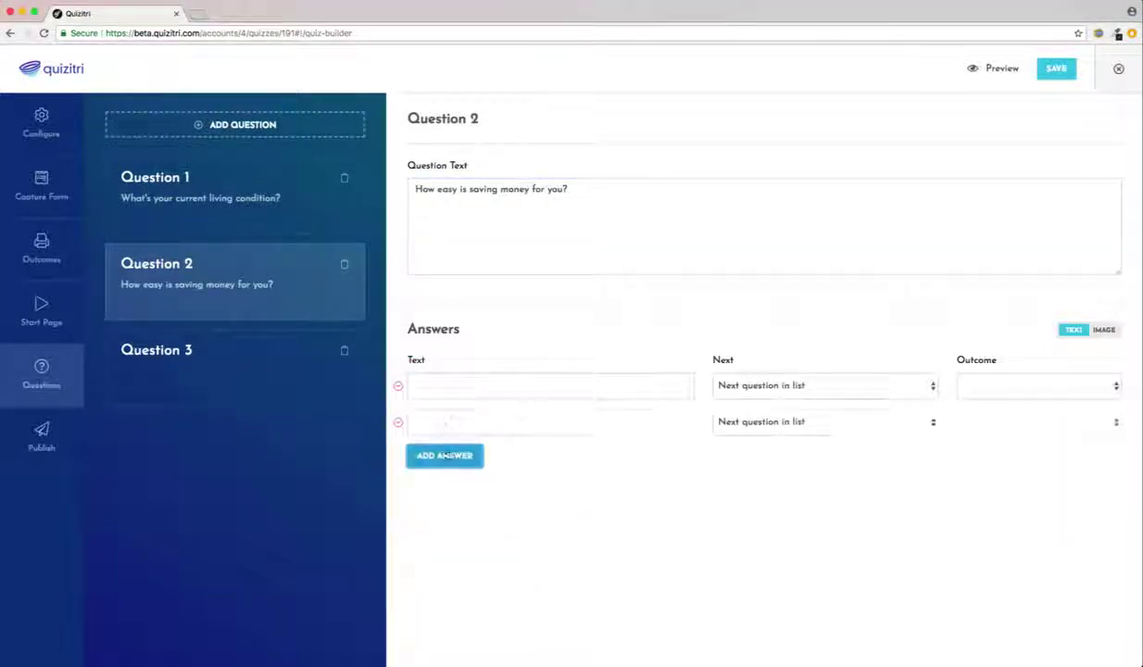
pyautogui.click(445, 455)
pyautogui.click(445, 490)
# Fill in Question 2's first two answers, beginning "Easy. I put money aside each month" and "Somewhat easy. I put aside a little each month"
pyautogui.press('super+Tab')
pyautogui.press('super+Tab')
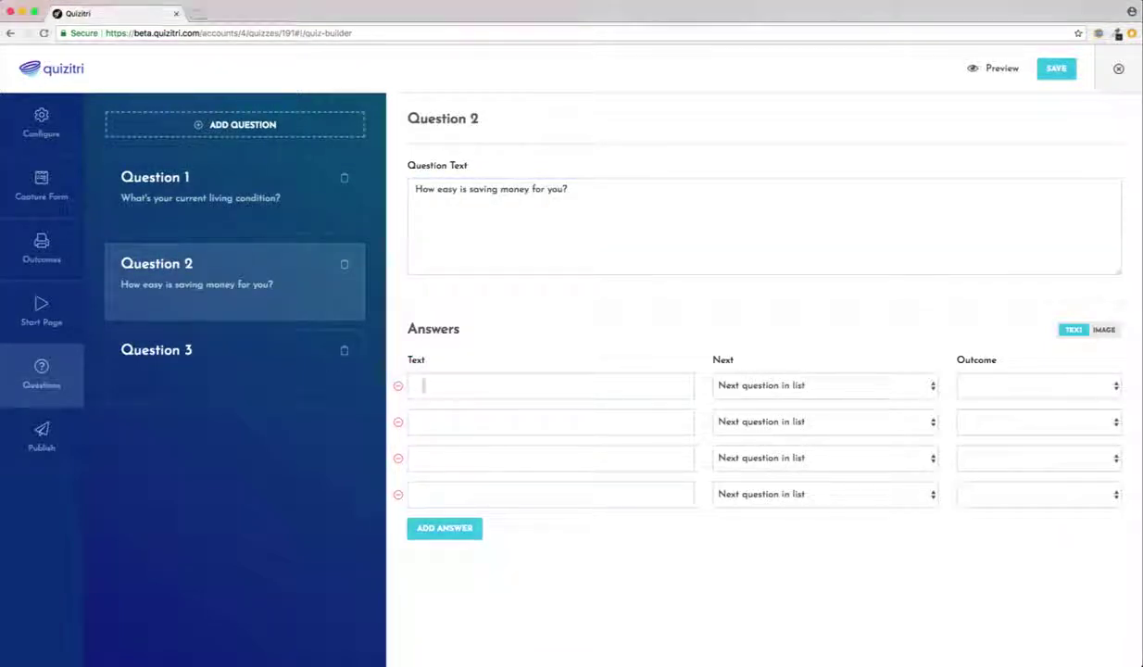
pyautogui.click(422, 385)
pyautogui.press('super+v')
pyautogui.press('super+Tab')
pyautogui.click(439, 423)
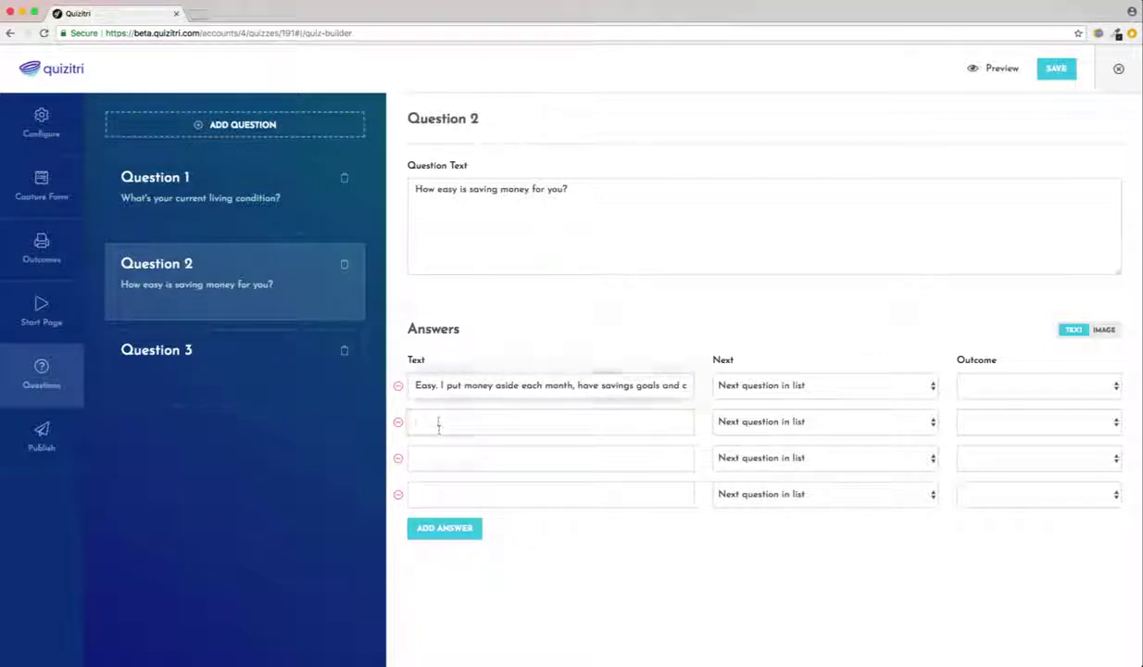
pyautogui.press('super+v')
pyautogui.press('super+Tab')
pyautogui.press('super+Tab')
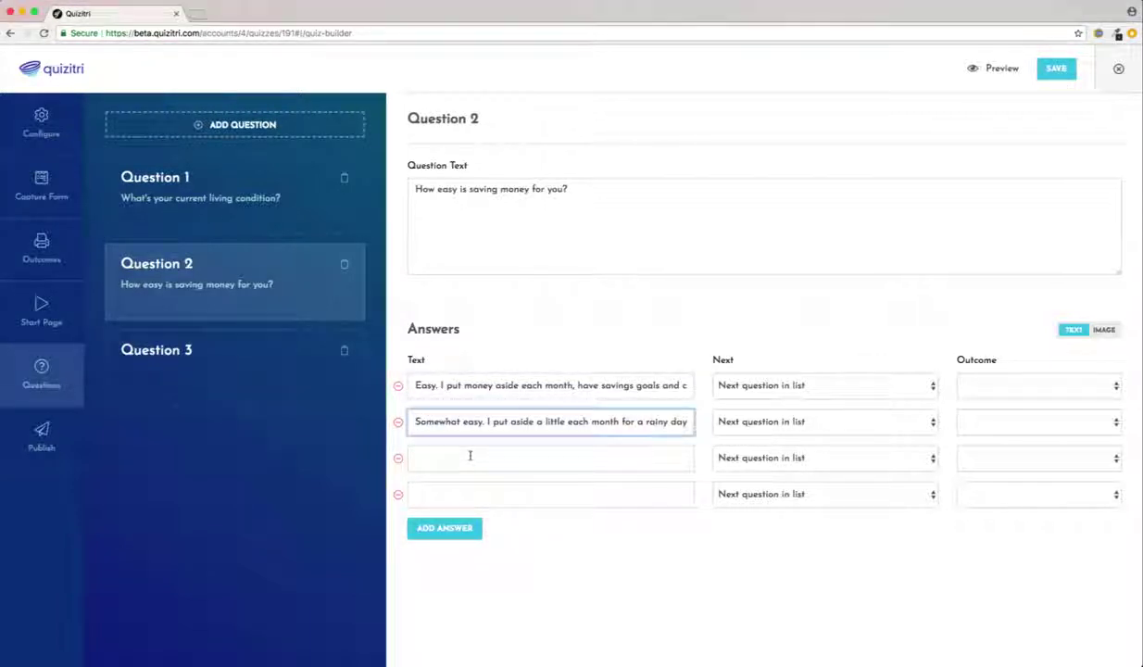
# Fill in Question 2's last two answers: one beginning "Somewhat difficult. I have a little for emergencies" and "Very difficult. I live paycheck to paycheck."
pyautogui.click(467, 457)
pyautogui.press('super+v')
pyautogui.press('super+Tab')
pyautogui.press('super+Tab')
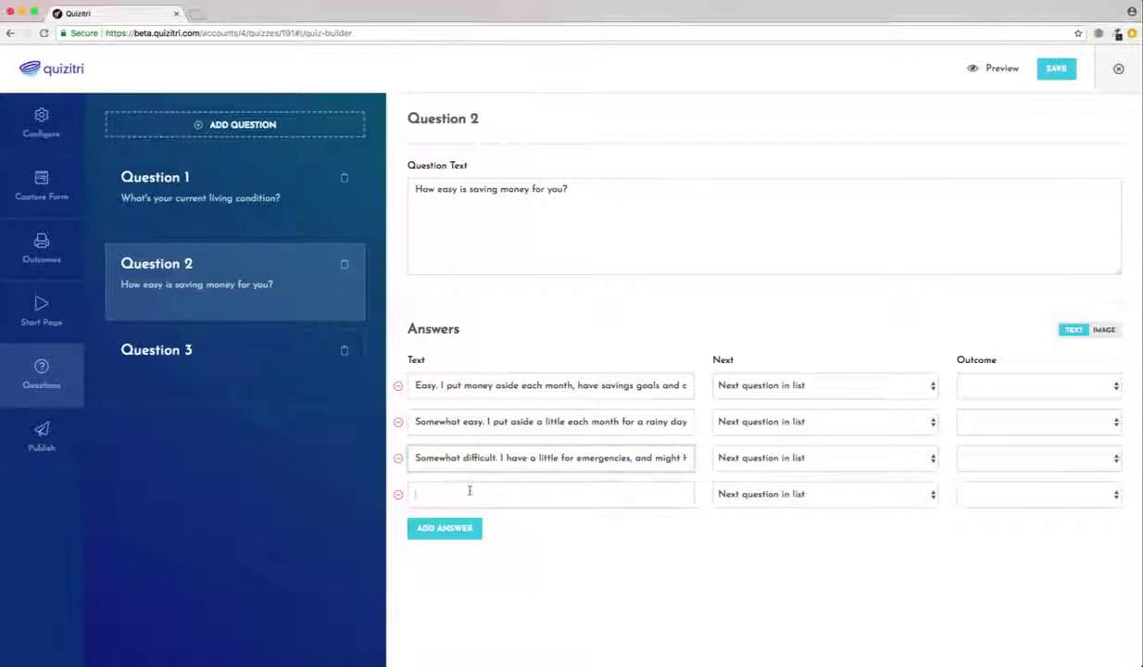
pyautogui.click(458, 493)
pyautogui.write('Very difficult. I live paycheck to paycheck.')
# Enter "How much control do you want over your property?" as the text of Question 3 and add three blank answers
pyautogui.click(227, 358)
pyautogui.press('super+Tab')
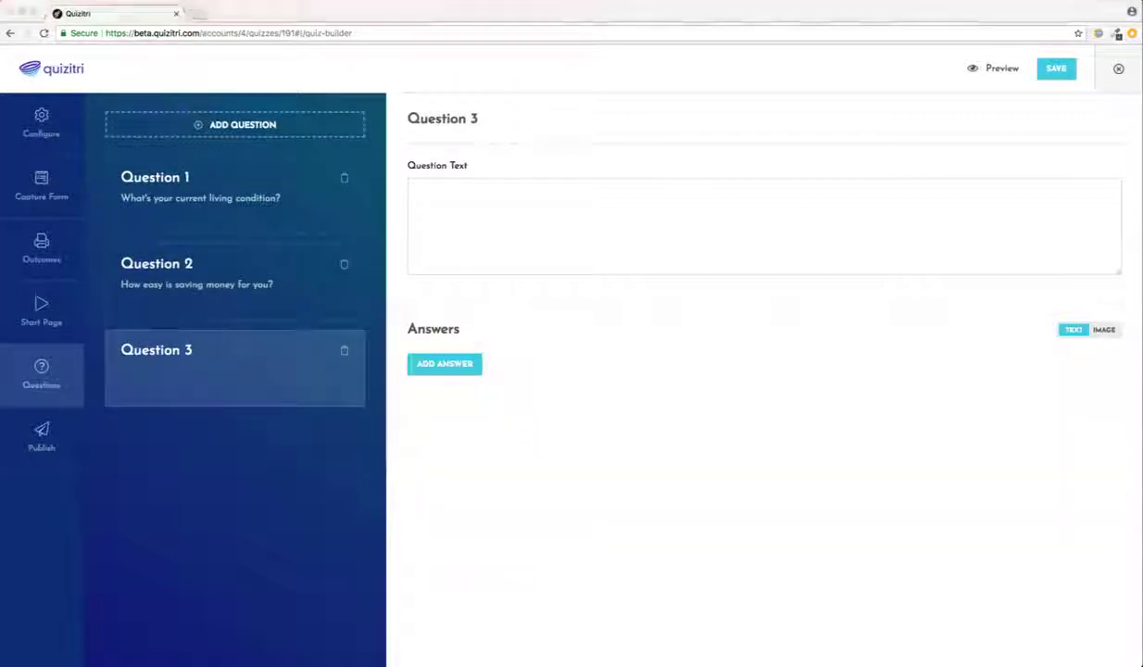
pyautogui.press('super+Tab')
pyautogui.click(451, 213)
pyautogui.write('How much control do you want over your property?')
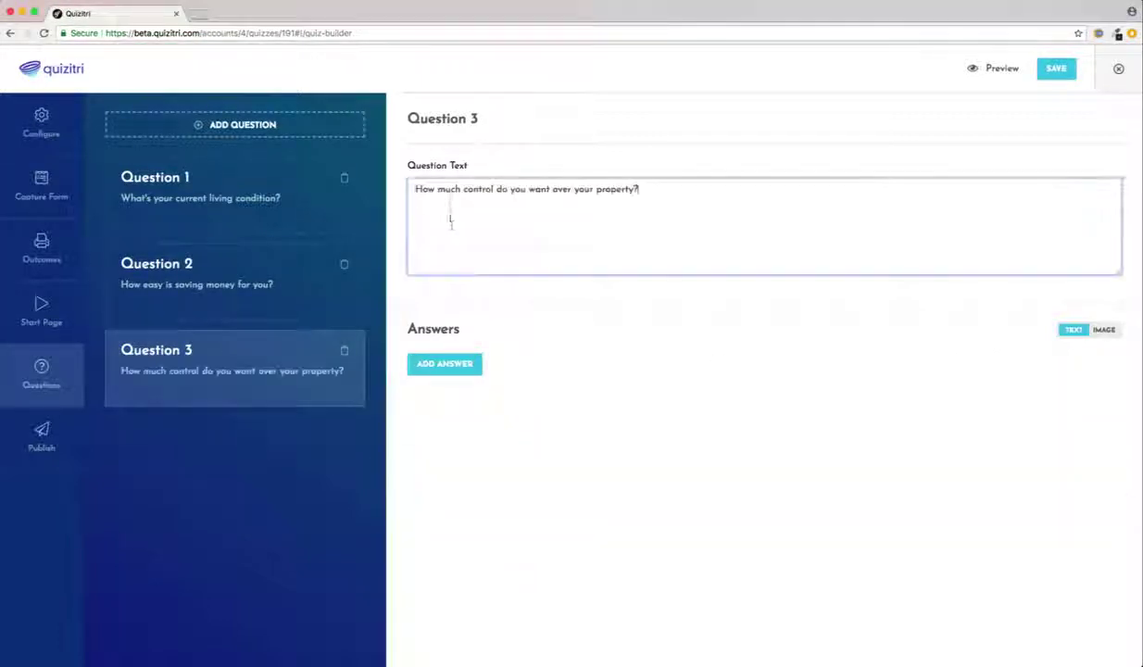
pyautogui.click(453, 363)
pyautogui.click(444, 422)
pyautogui.click(446, 456)
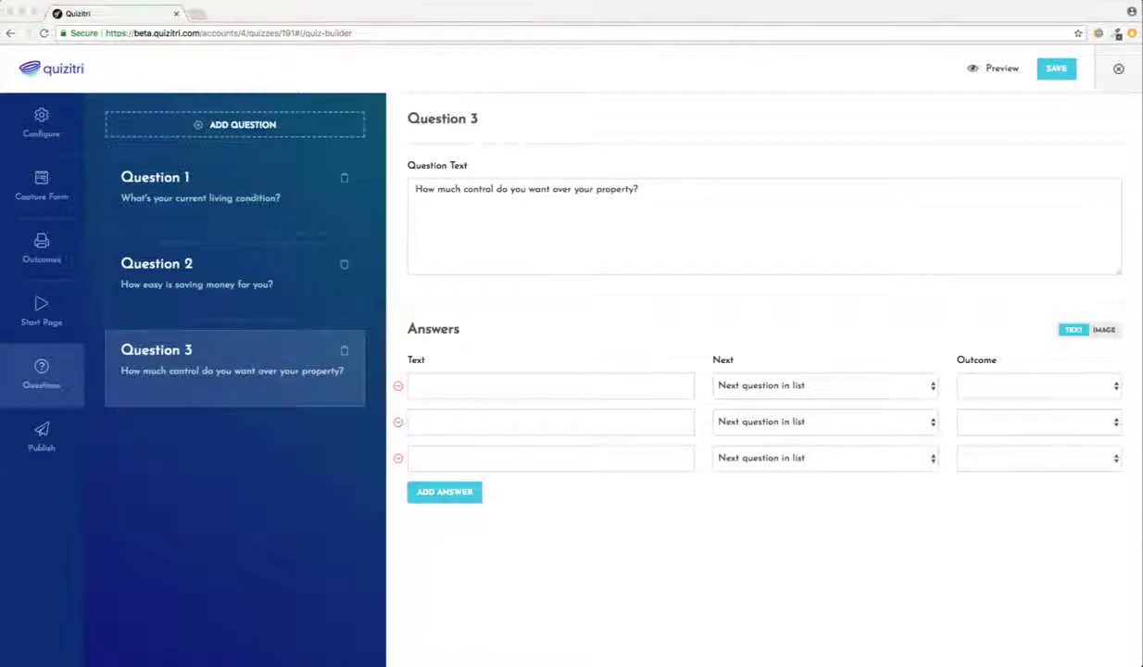
# Fill in Question 3's answers on "Total control. I love DIY", "bit of control. I want to put up shelves" and "Little control. I hate organizing repairs"
pyautogui.click(490, 388)
pyautogui.press('super+v')
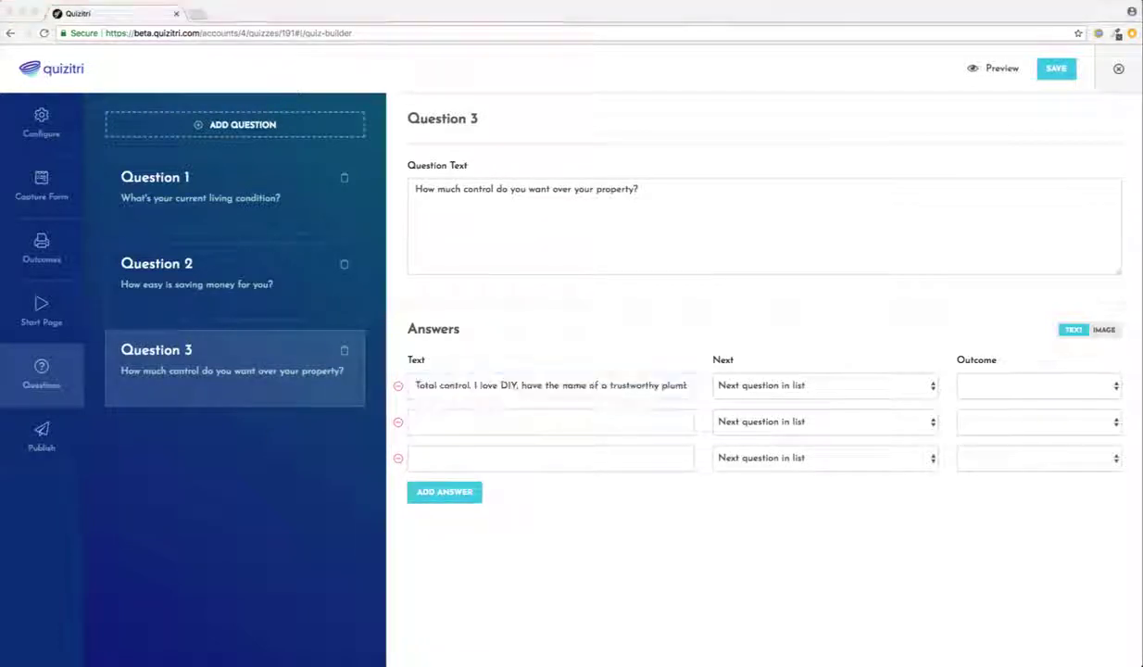
pyautogui.click(460, 421)
pyautogui.press('super+v')
pyautogui.click(526, 454)
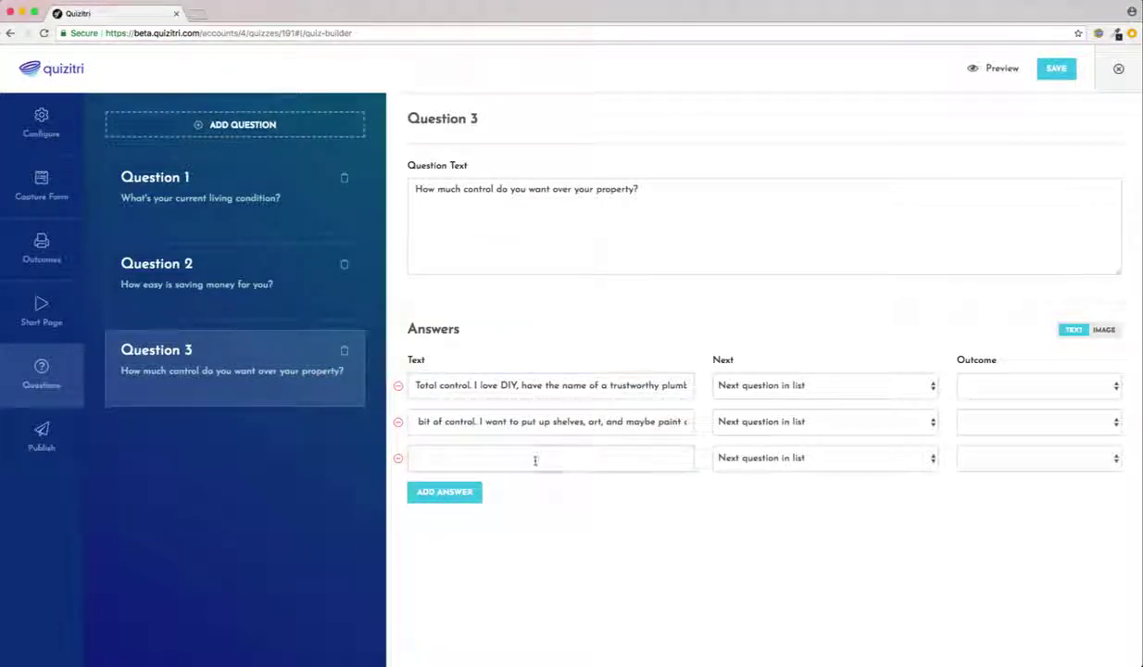
pyautogui.press('super+v')
# Assign Question 1's outcomes: BUY for thinking of owning, RENT for thinking of renting, and an outcome for each of the parents and roommates answers
pyautogui.click(230, 193)
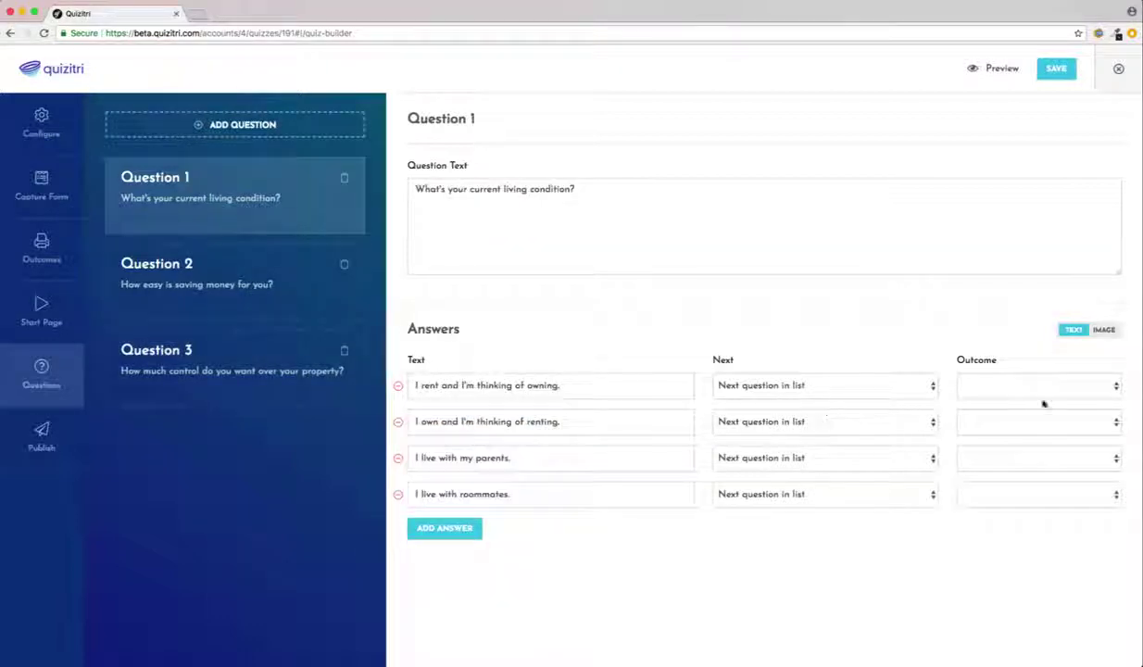
pyautogui.click(1115, 388)
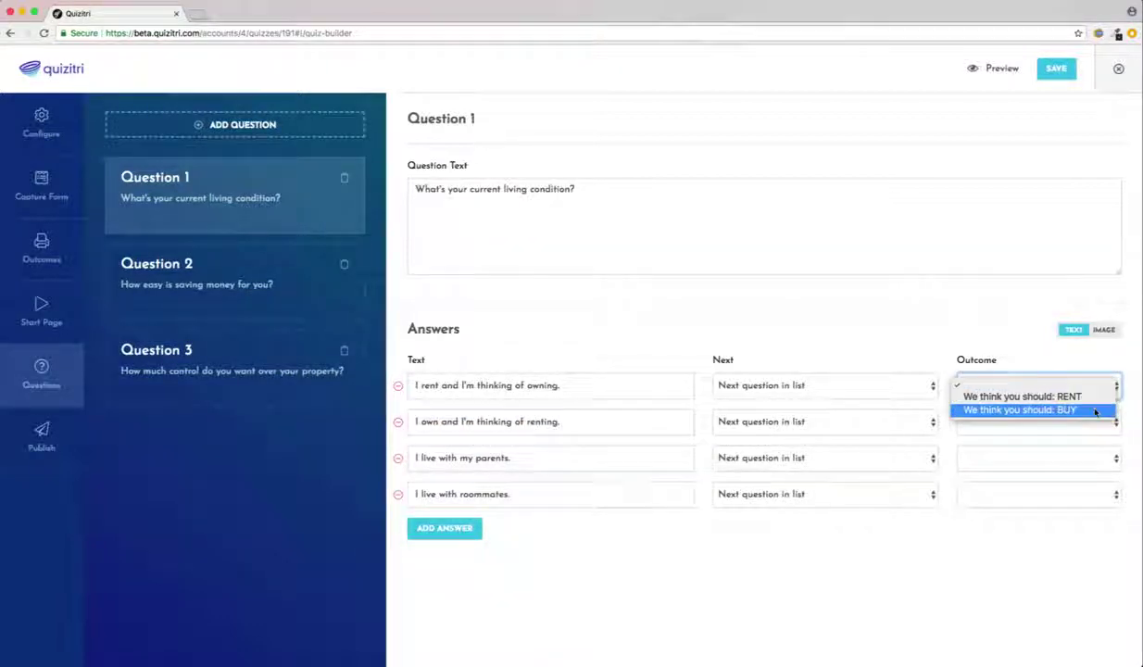
pyautogui.click(973, 410)
pyautogui.click(1071, 431)
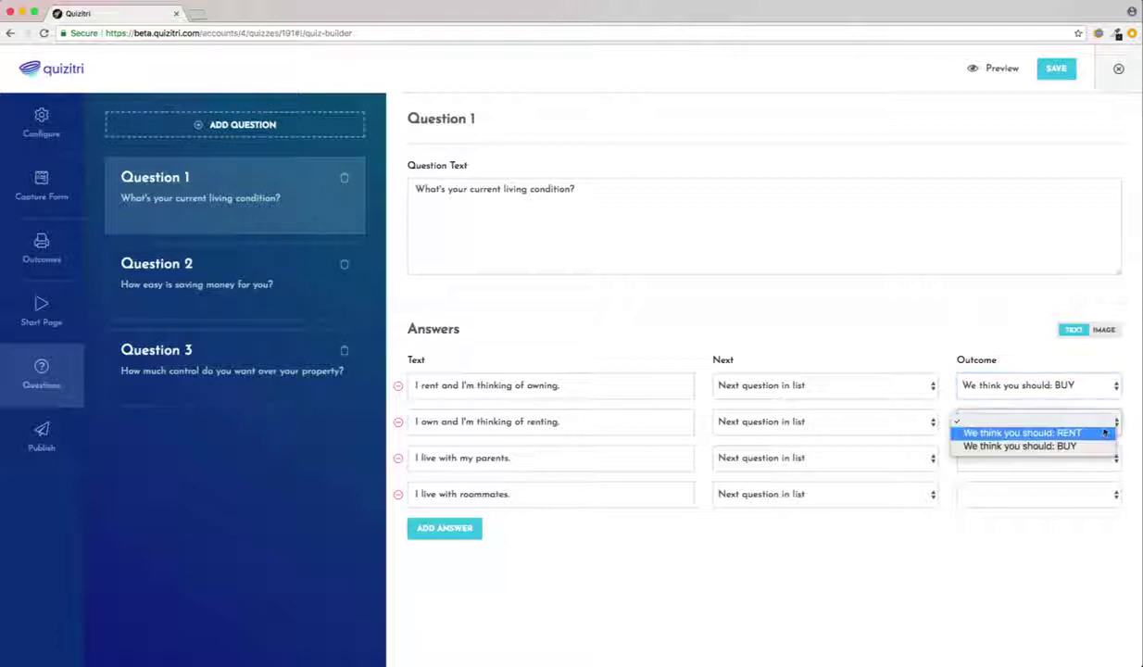
pyautogui.click(1077, 433)
pyautogui.click(1079, 460)
pyautogui.click(1077, 471)
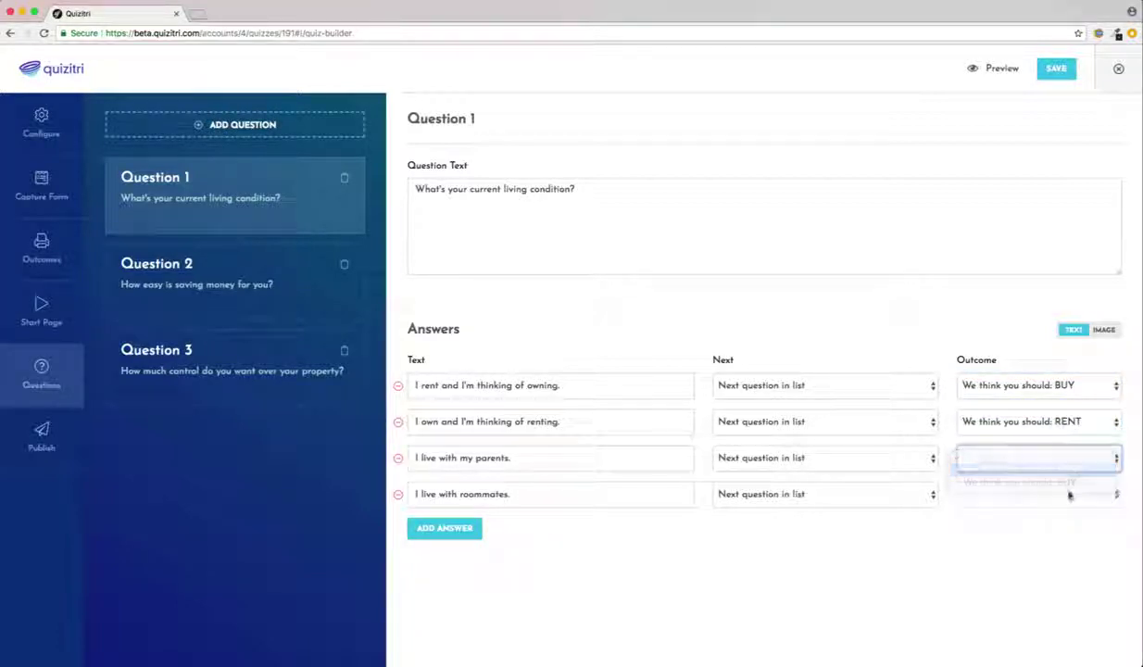
pyautogui.click(1071, 495)
pyautogui.click(1016, 518)
# Assign the BUY outcome to Question 2's "Easy" answer and the RENT outcome to its other three answers
pyautogui.click(247, 294)
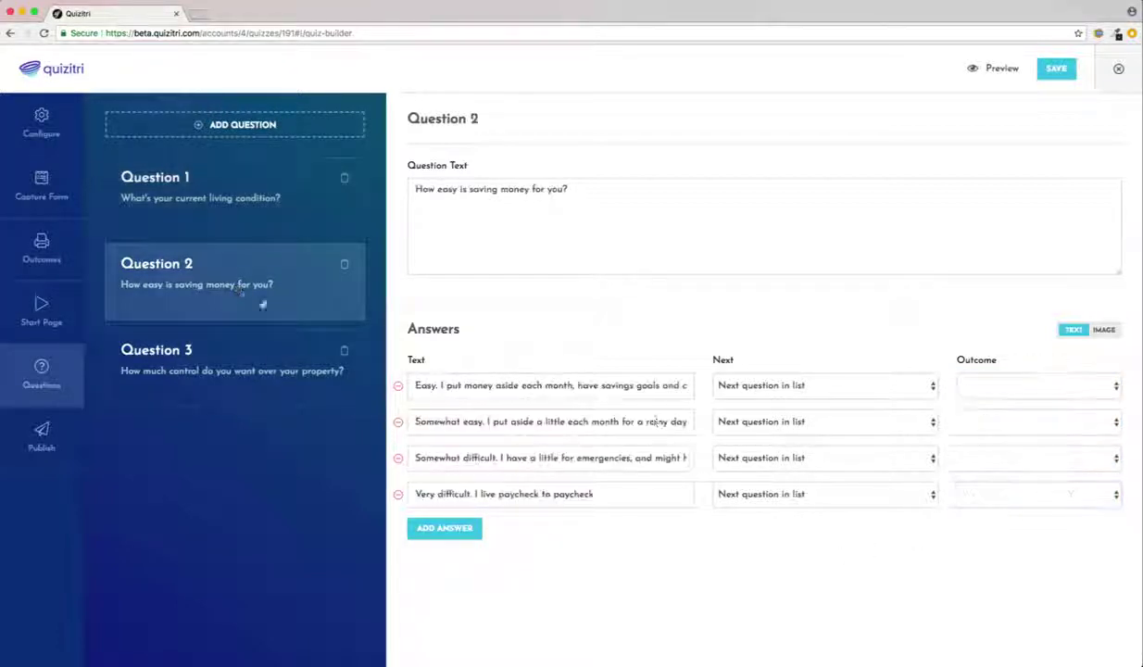
pyautogui.click(1086, 386)
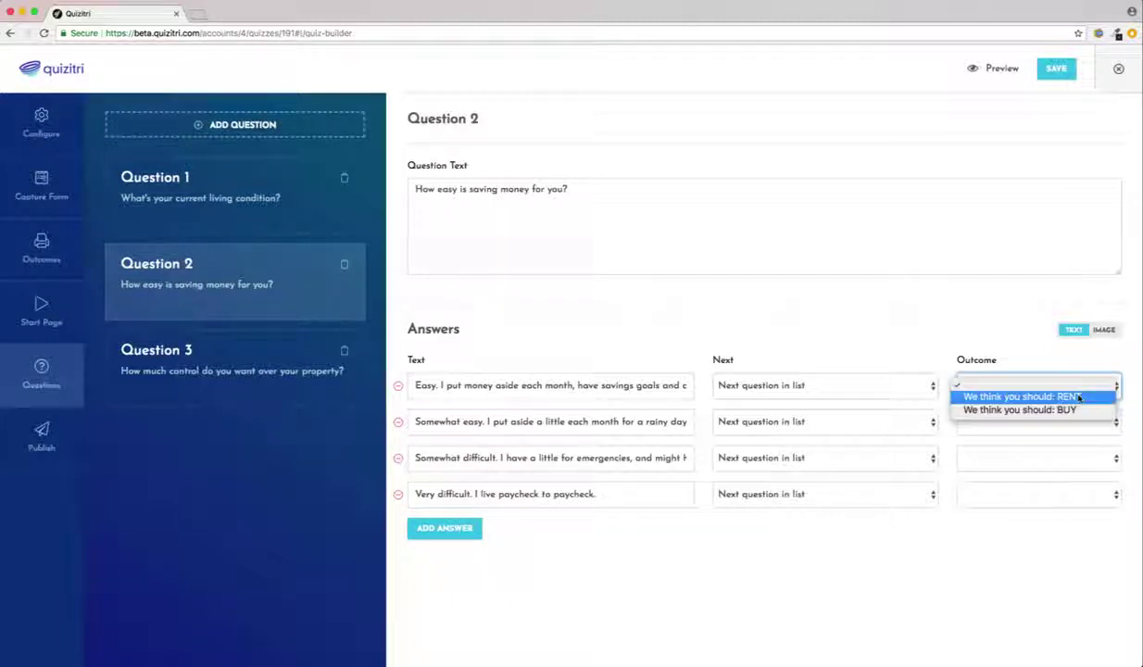
pyautogui.click(1044, 425)
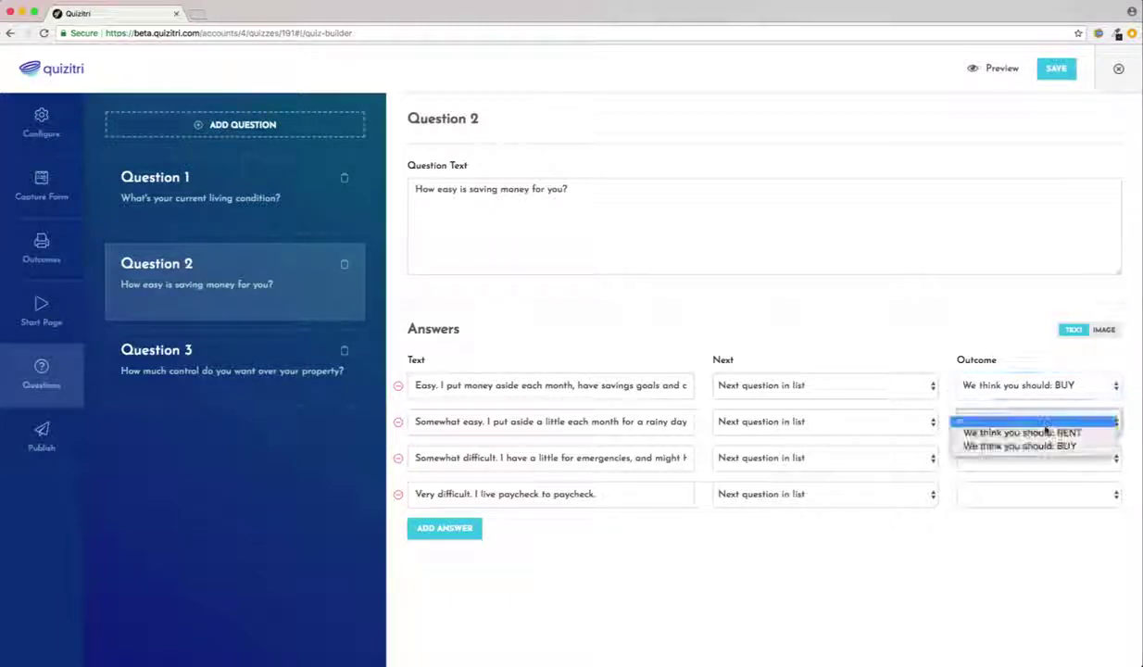
pyautogui.click(1005, 433)
pyautogui.click(1042, 458)
pyautogui.click(1044, 470)
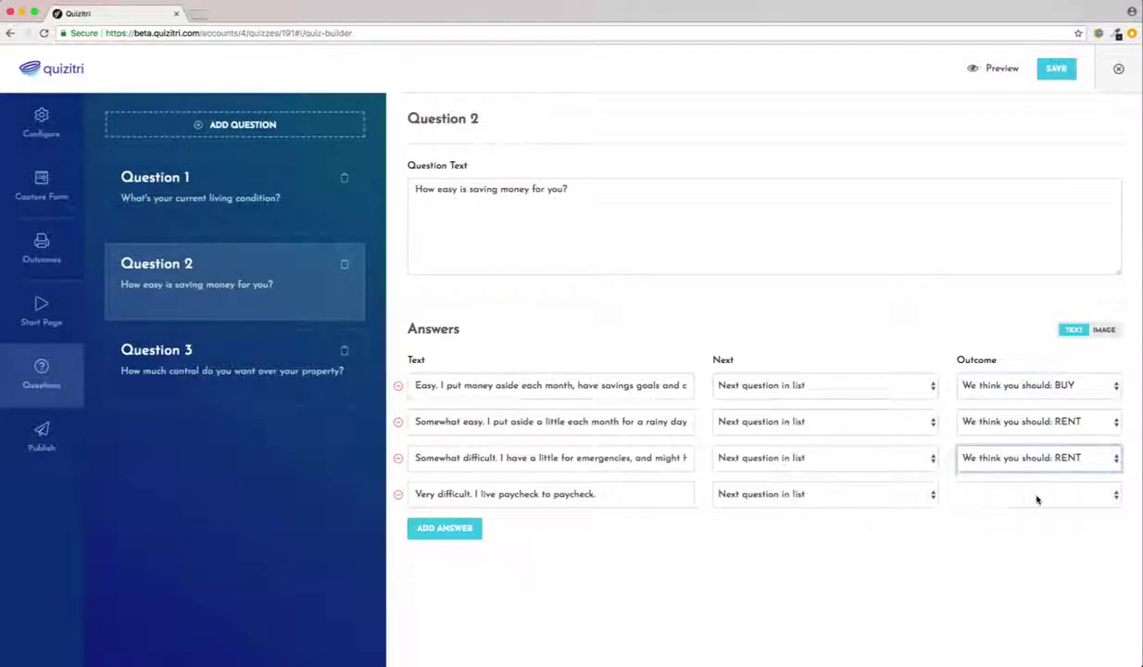
pyautogui.click(1035, 496)
pyautogui.click(1036, 506)
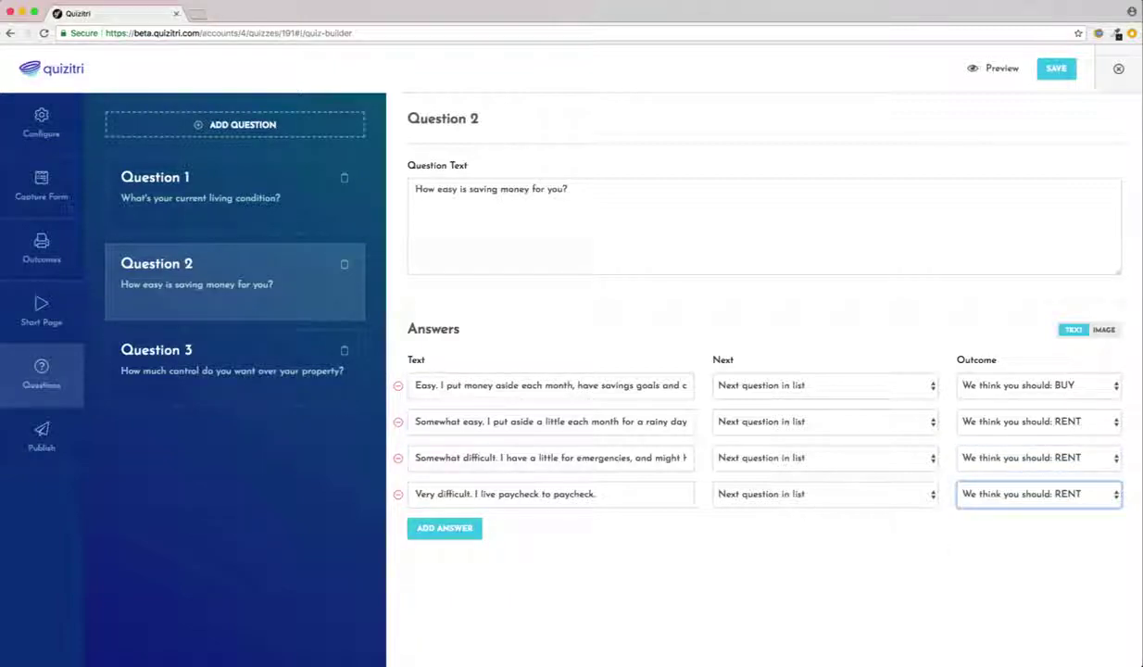
# Assign the BUY outcome to Question 3's first two answers and the RENT outcome to its "Little control" answer
pyautogui.click(149, 345)
pyautogui.click(1099, 389)
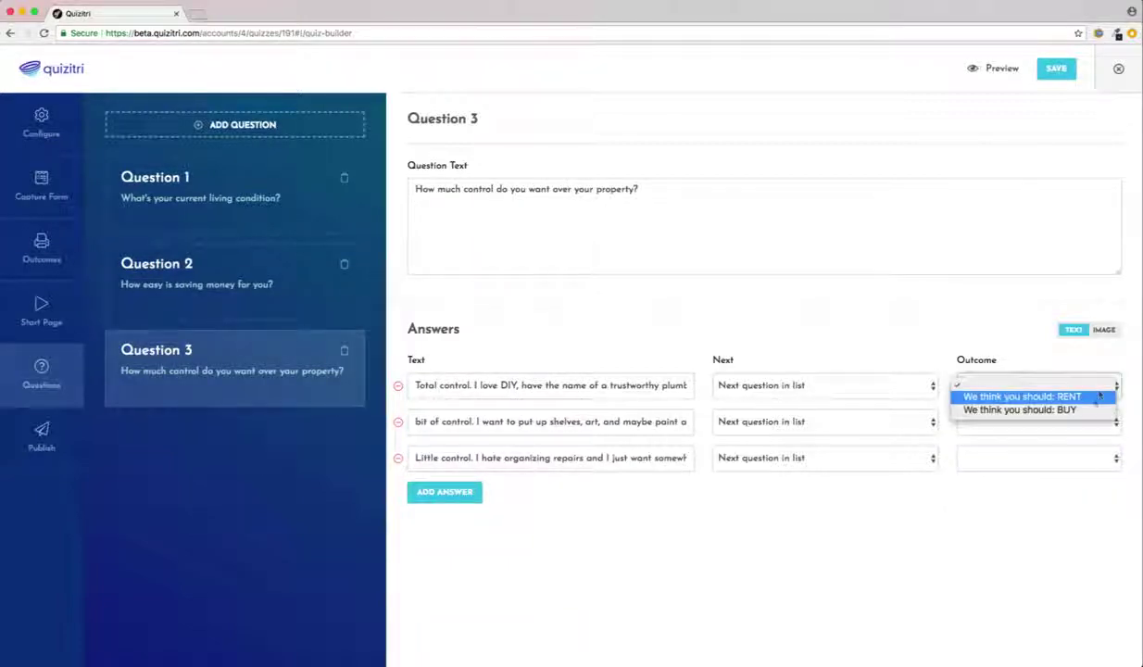
pyautogui.click(1056, 406)
pyautogui.click(1074, 424)
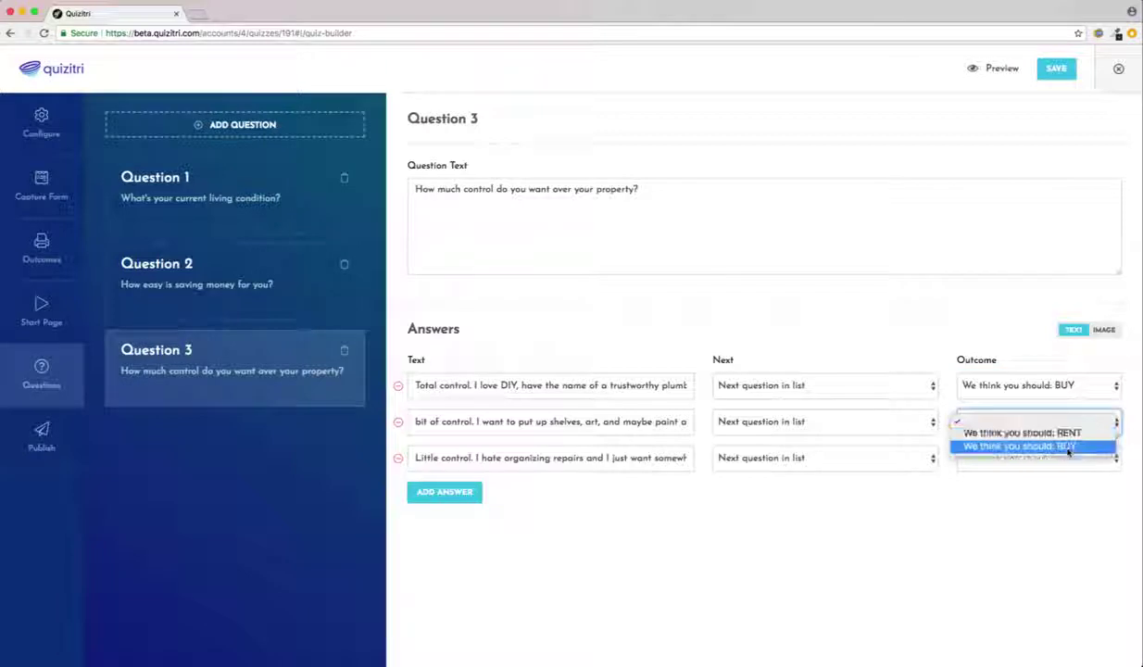
pyautogui.click(1073, 445)
pyautogui.click(1019, 457)
pyautogui.click(1062, 472)
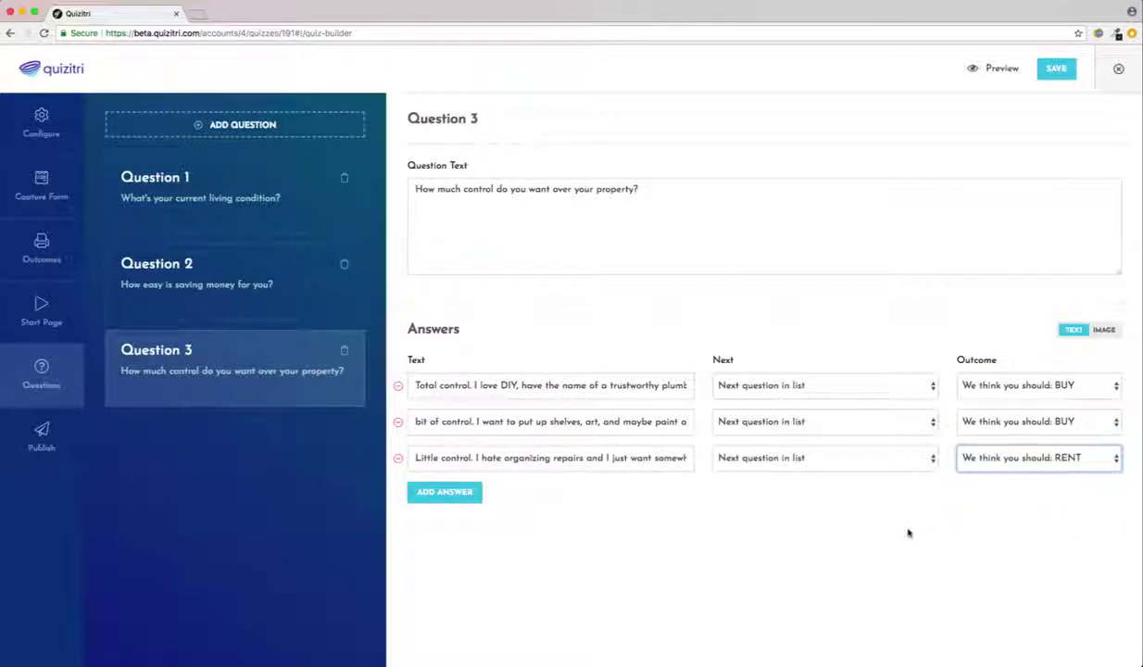
# View the next-question options available for Question 3's "Total control" answer
pyautogui.click(843, 508)
pyautogui.click(917, 387)
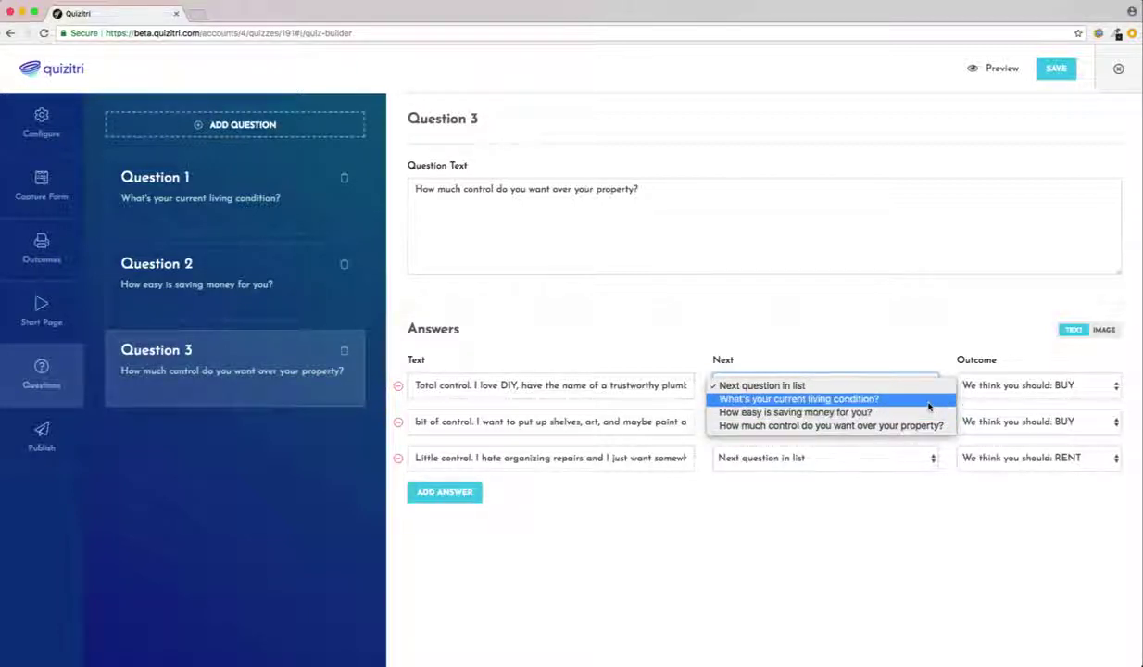
pyautogui.click(869, 494)
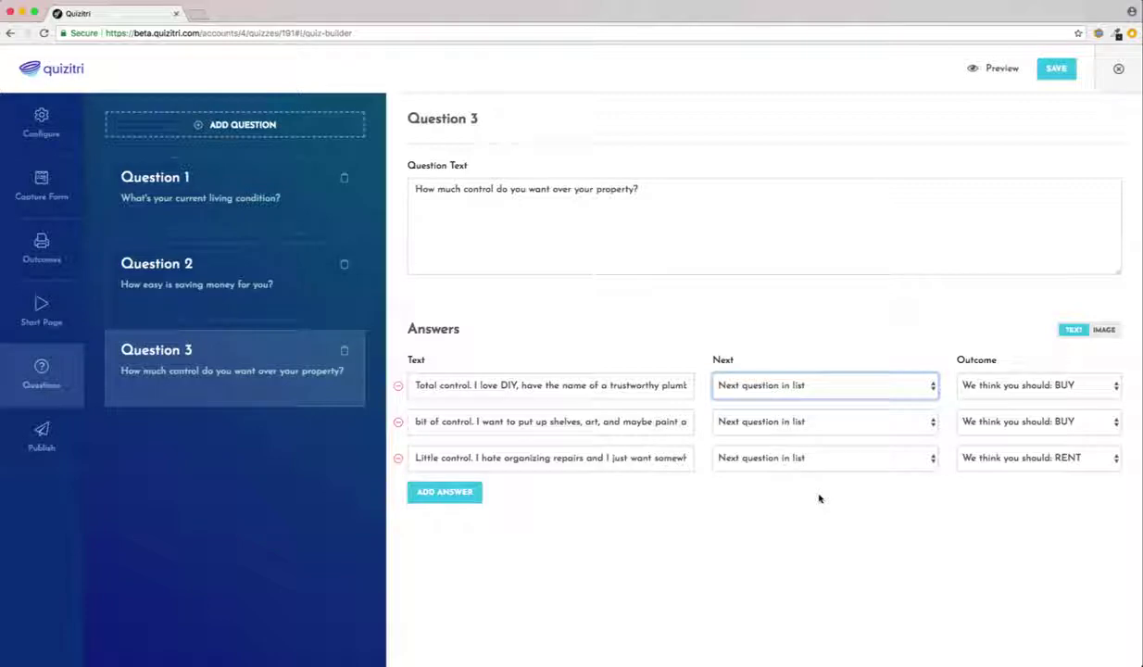
# Enable Lead Capture on the quiz's capture form and allow people to skip this step
pyautogui.click(47, 188)
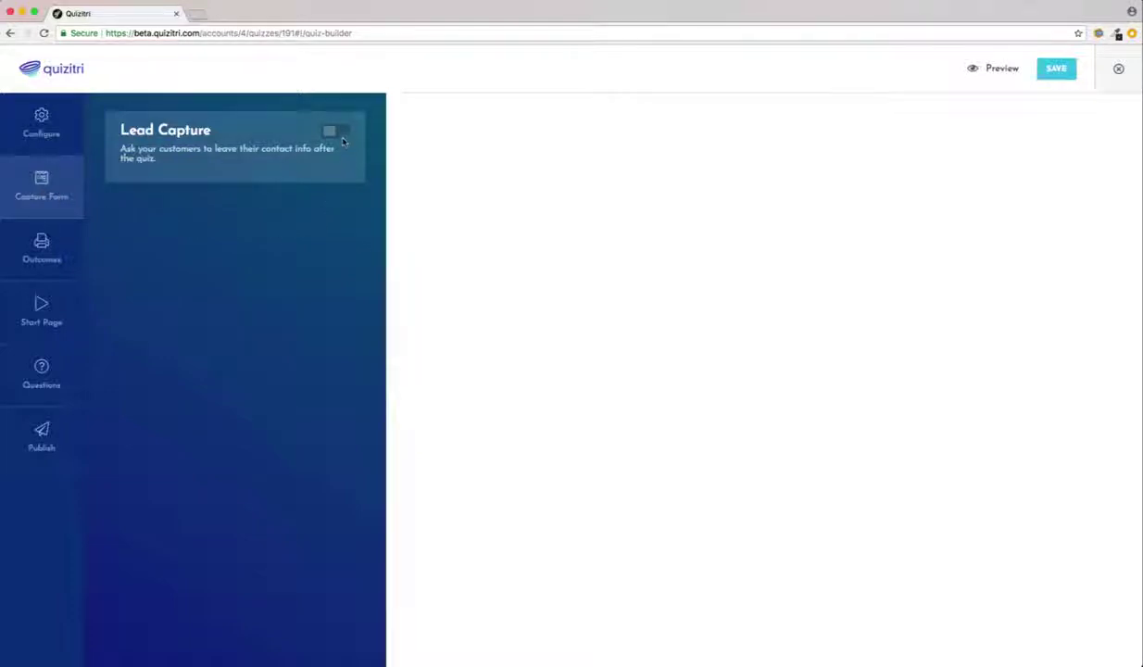
pyautogui.click(335, 131)
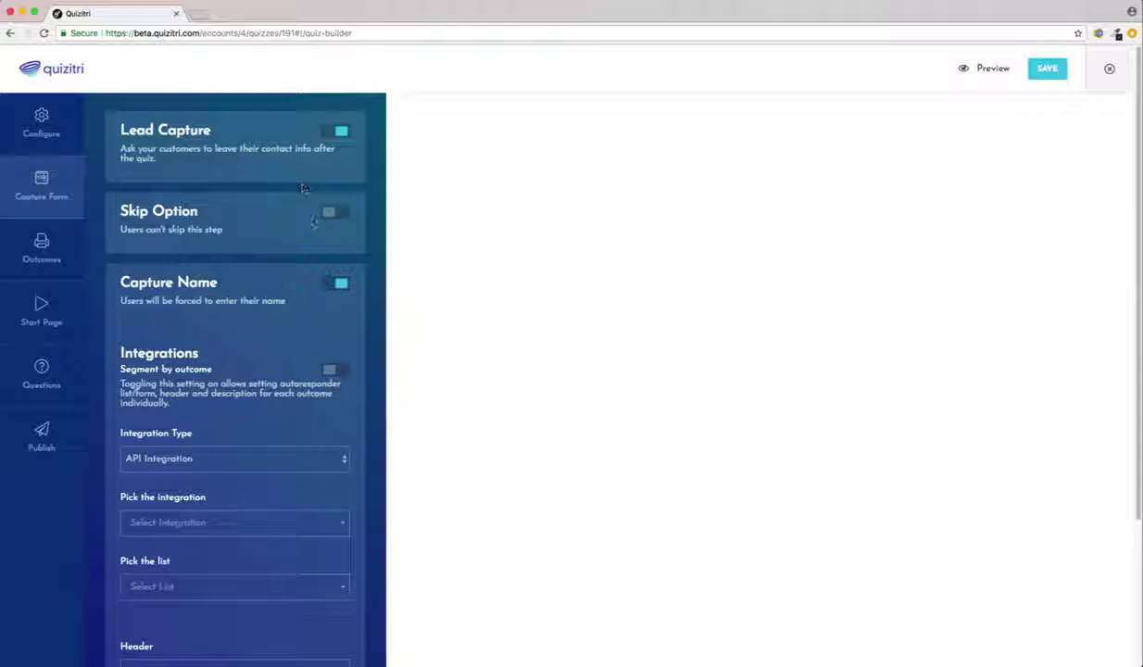
pyautogui.click(333, 214)
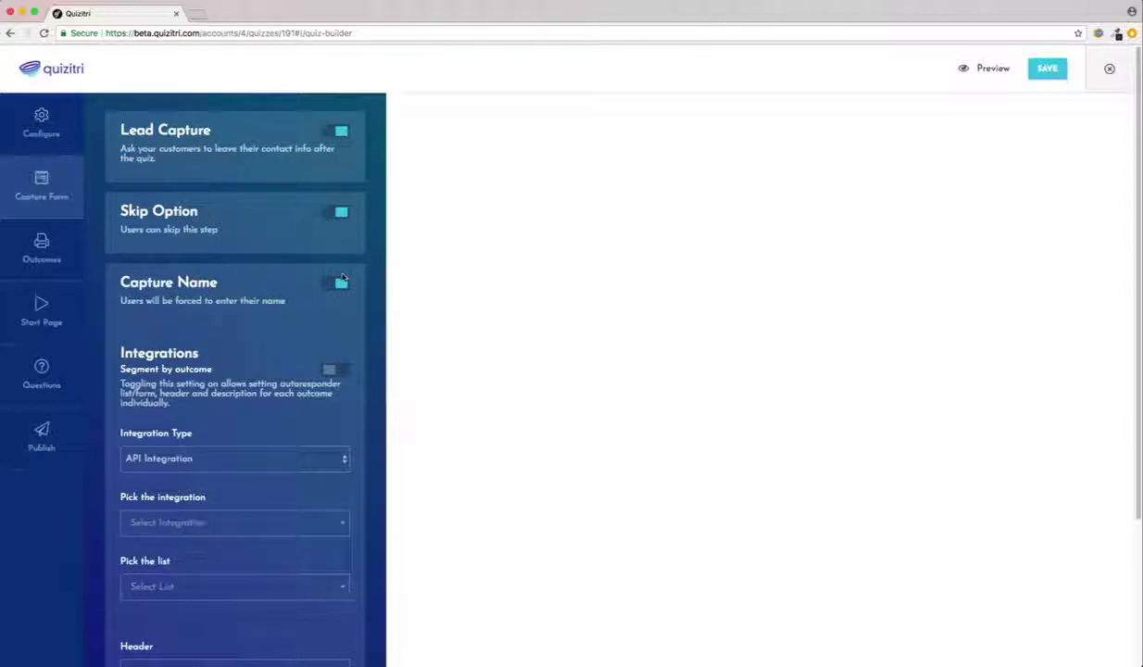
# Connect the capture form to the MailChimp API integration with the Convertri Waitlist list
pyautogui.scroll(-3, 289, 307)
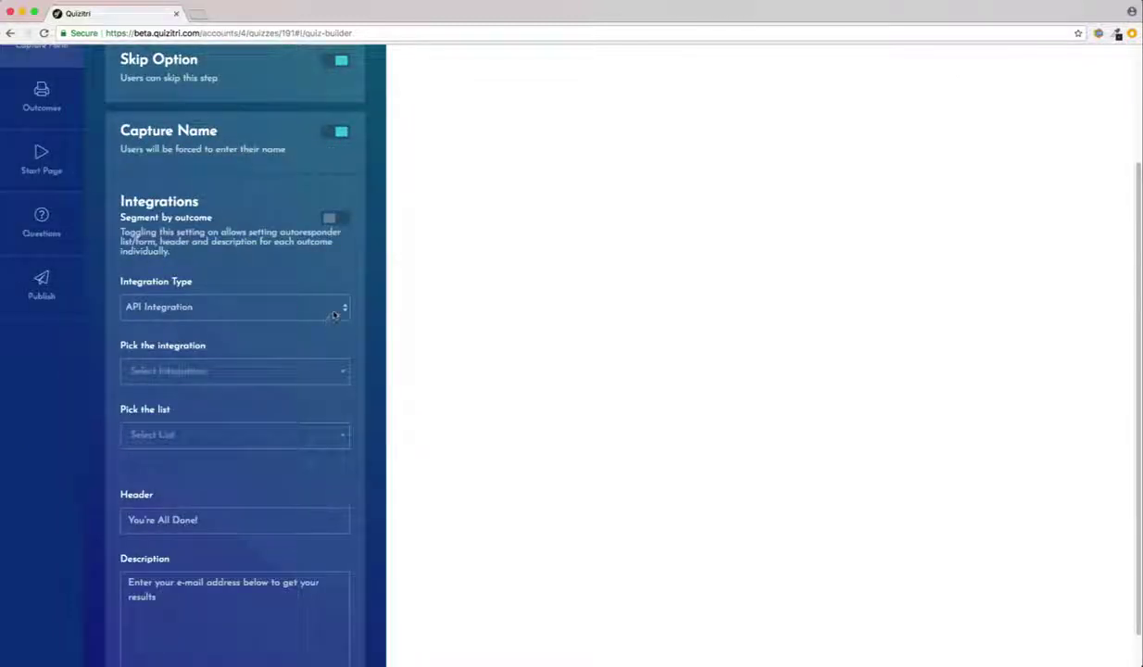
pyautogui.click(337, 305)
pyautogui.click(328, 306)
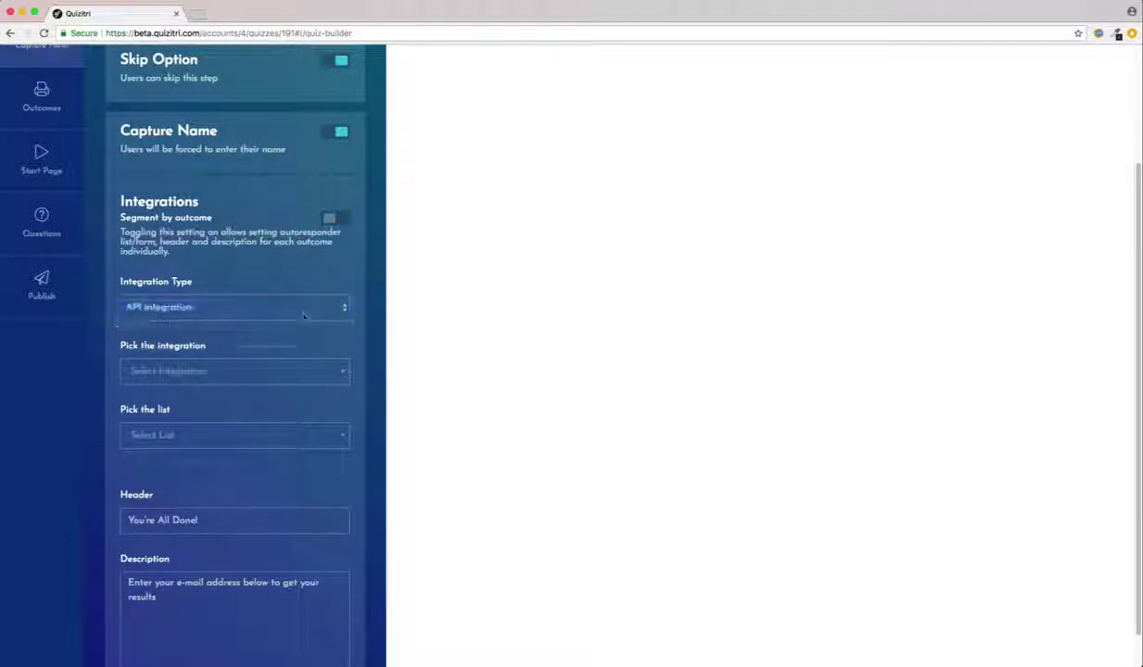
pyautogui.click(322, 374)
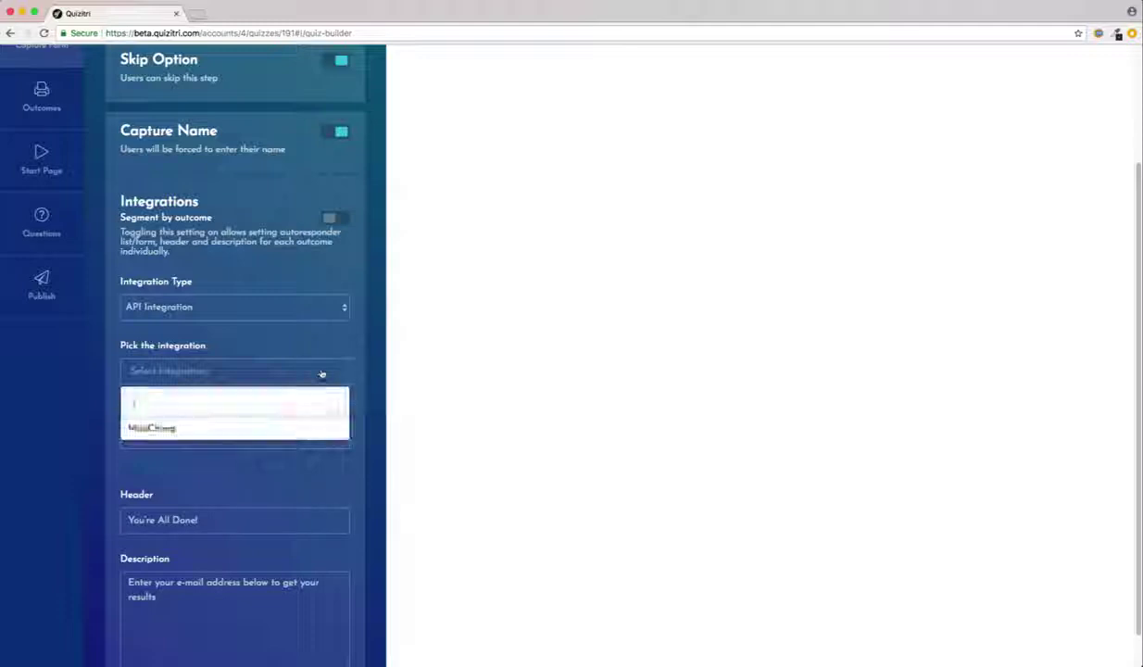
pyautogui.click(178, 429)
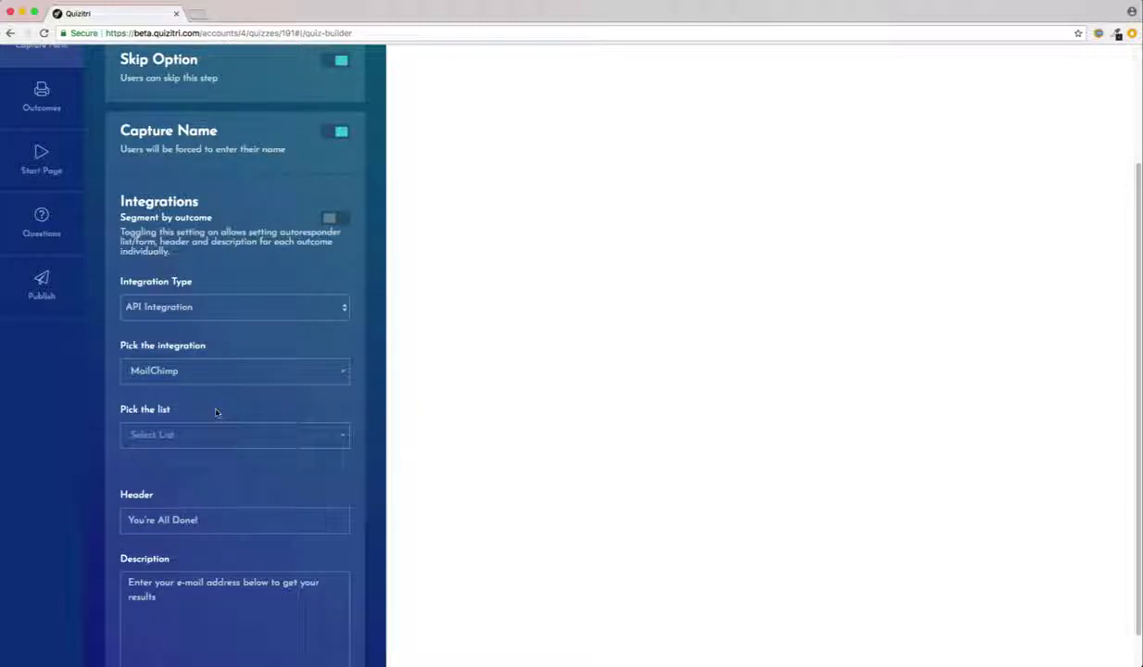
pyautogui.click(297, 440)
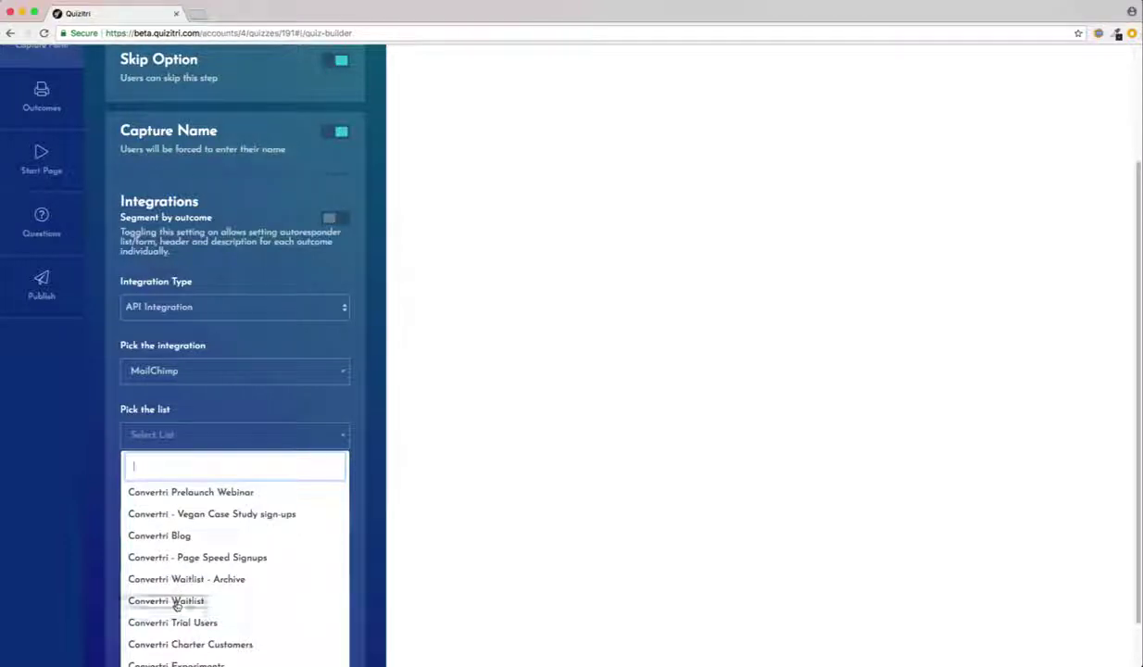
pyautogui.click(144, 602)
pyautogui.scroll(-1, 230, 475)
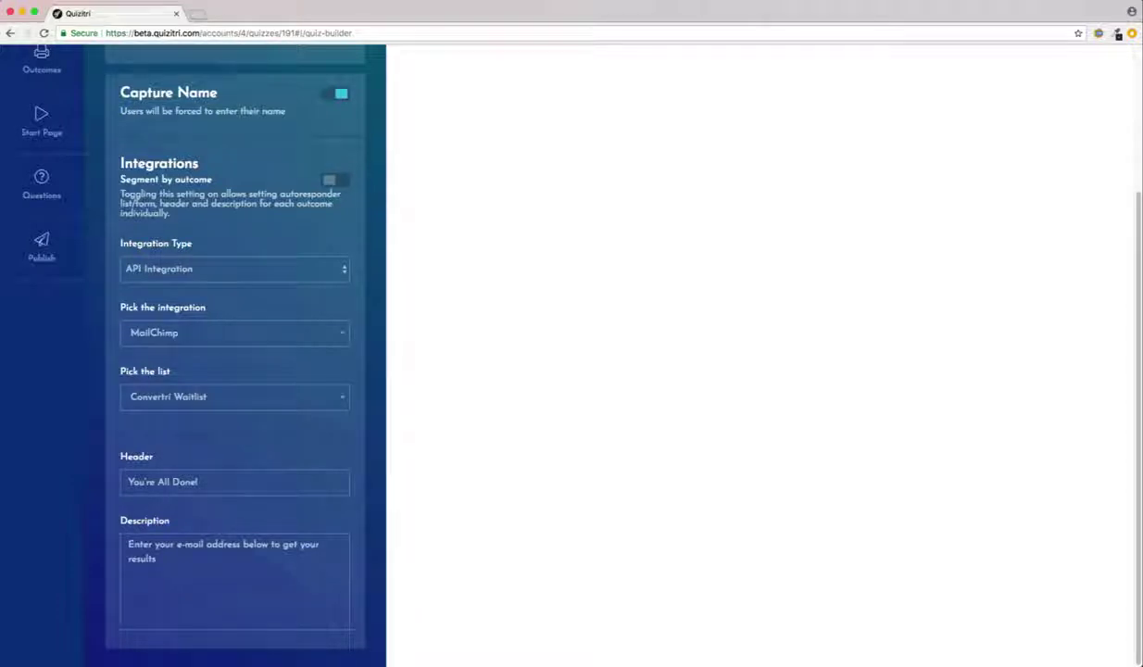
# Try segmenting the integration by outcome, check Outcome 1's lead capture settings, and switch the segmentation back off
pyautogui.scroll(5, 330, 408)
pyautogui.click(340, 370)
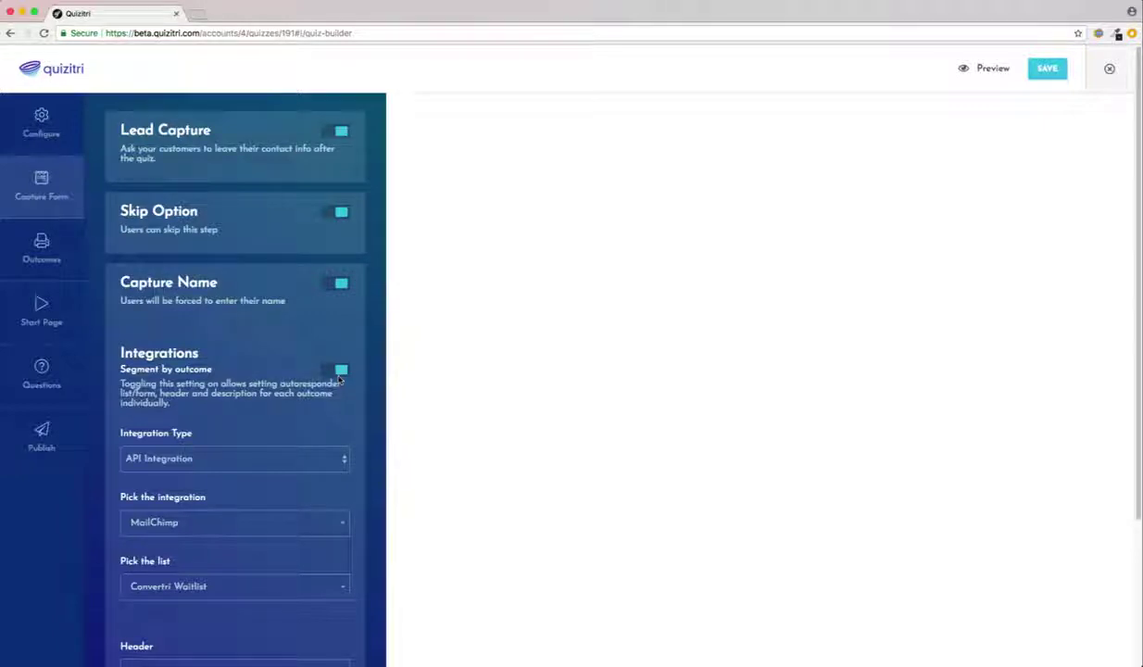
pyautogui.click(49, 252)
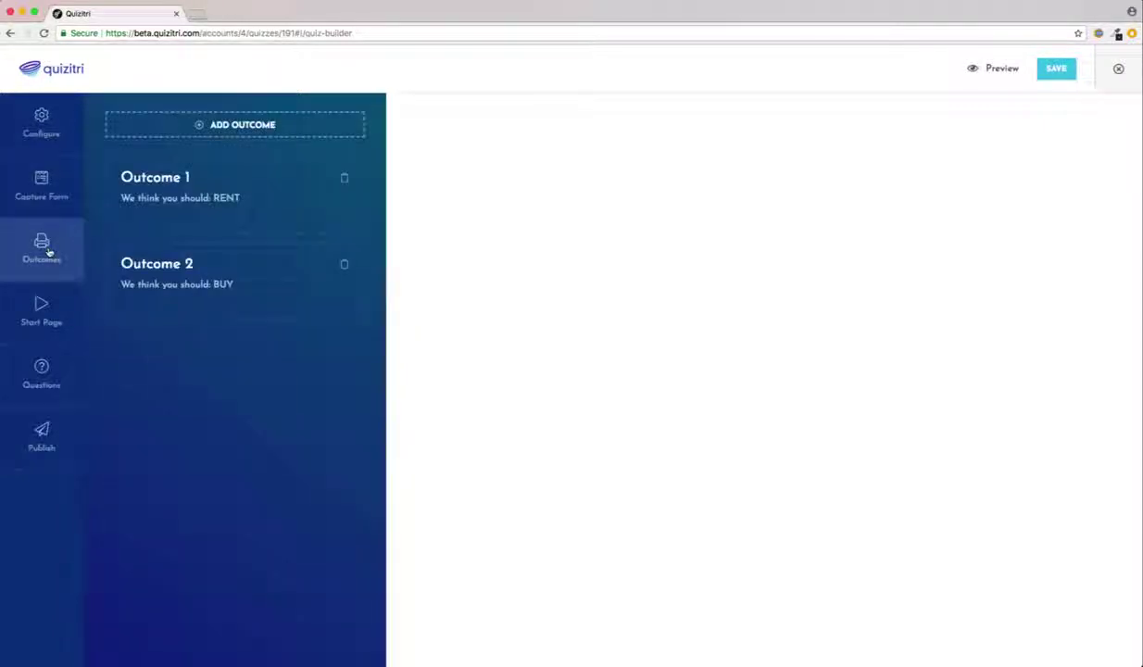
pyautogui.click(291, 213)
pyautogui.scroll(-3, 443, 246)
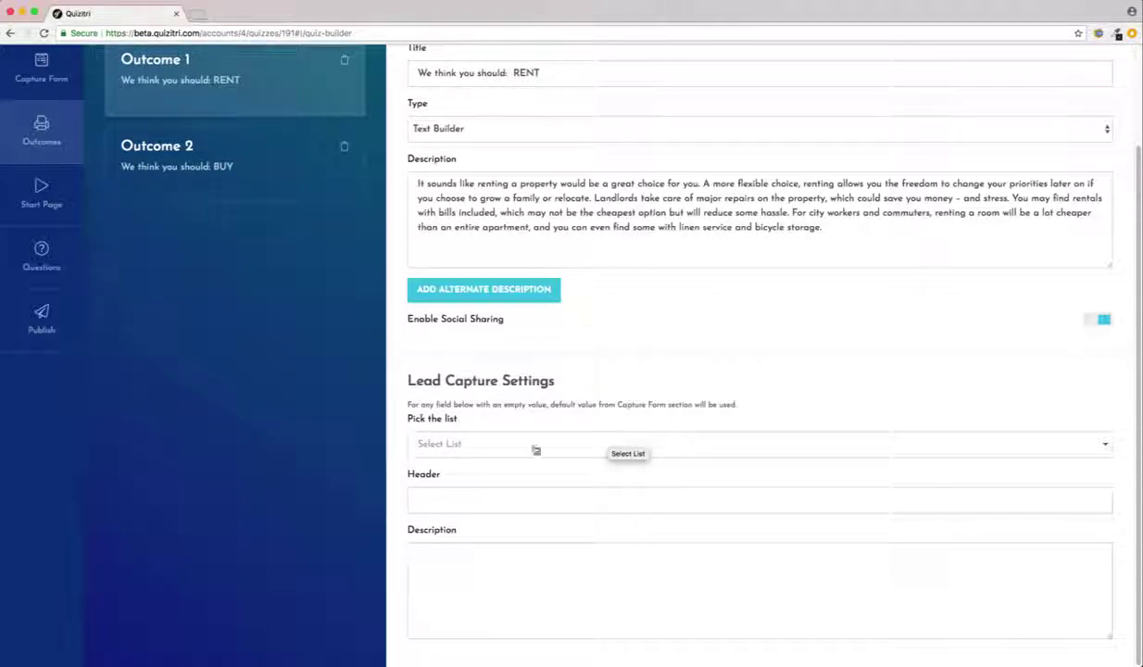
pyautogui.click(41, 66)
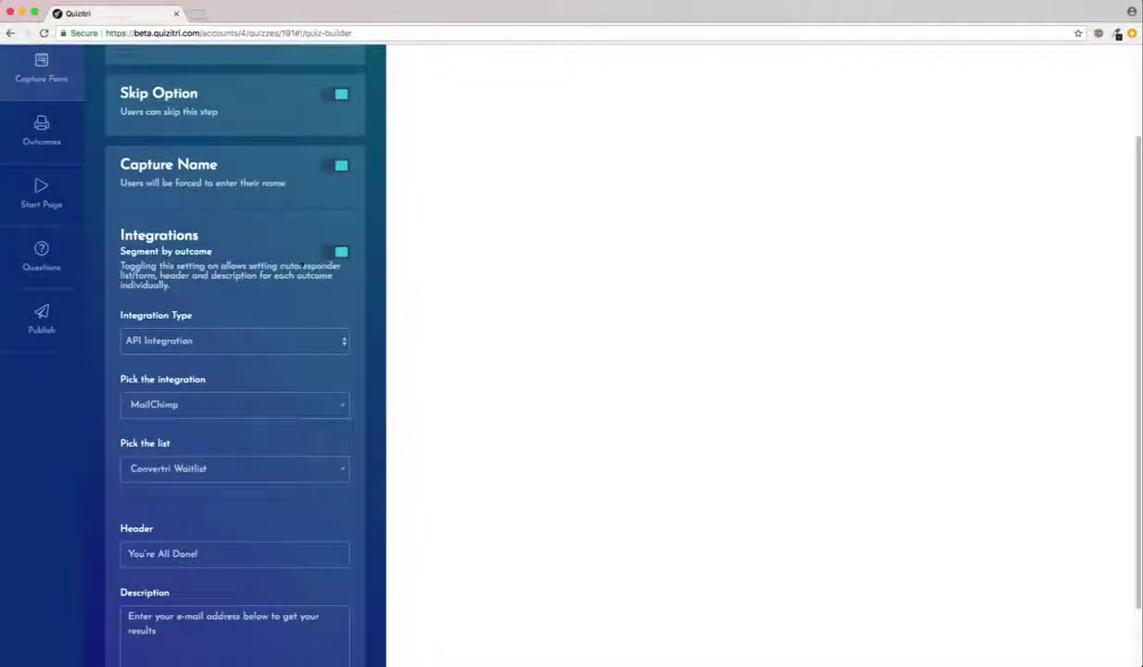
pyautogui.click(330, 251)
# Publish the quiz and copy its public URL to the clipboard
pyautogui.click(41, 321)
pyautogui.click(148, 163)
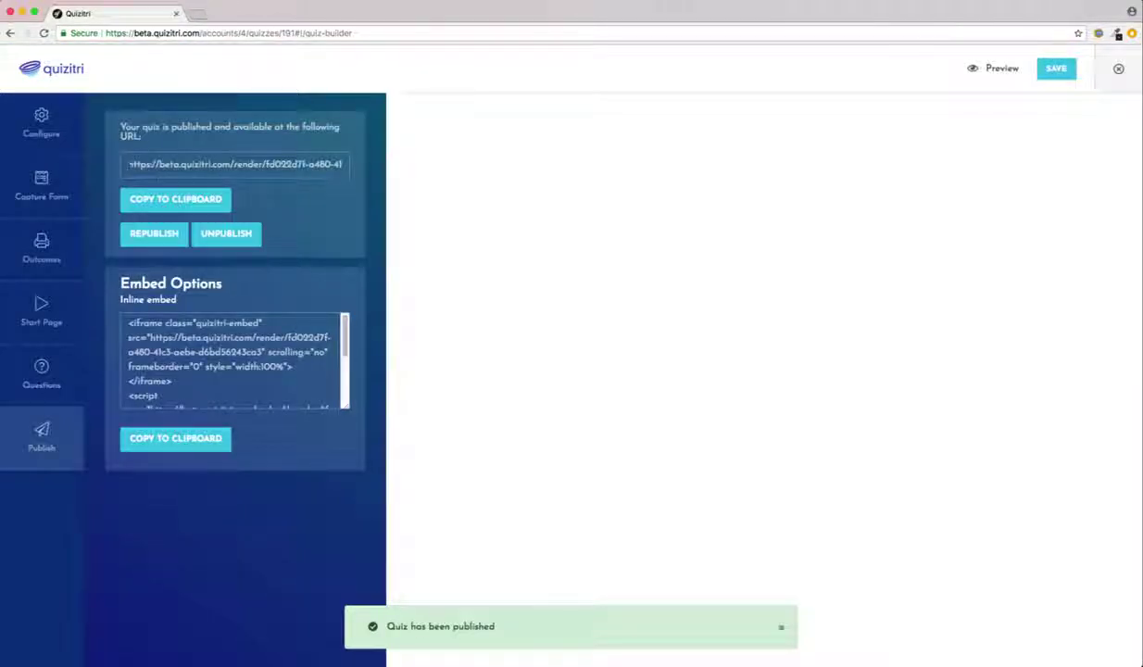
pyautogui.moveTo(130, 164); pyautogui.dragTo(335, 180)
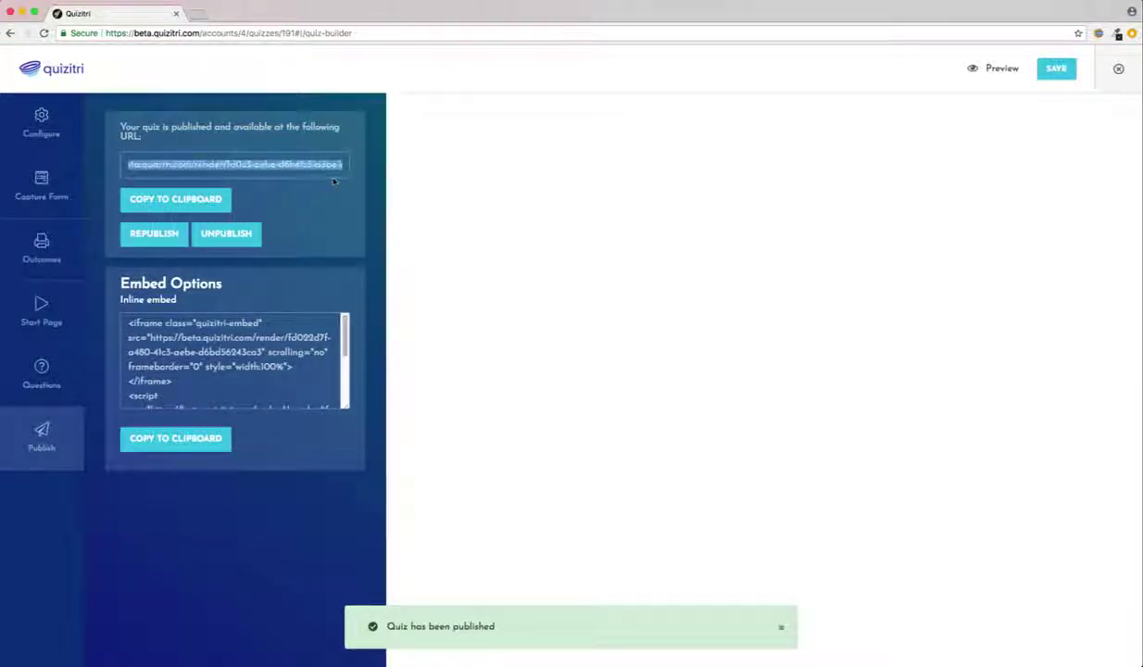
pyautogui.click(215, 200)
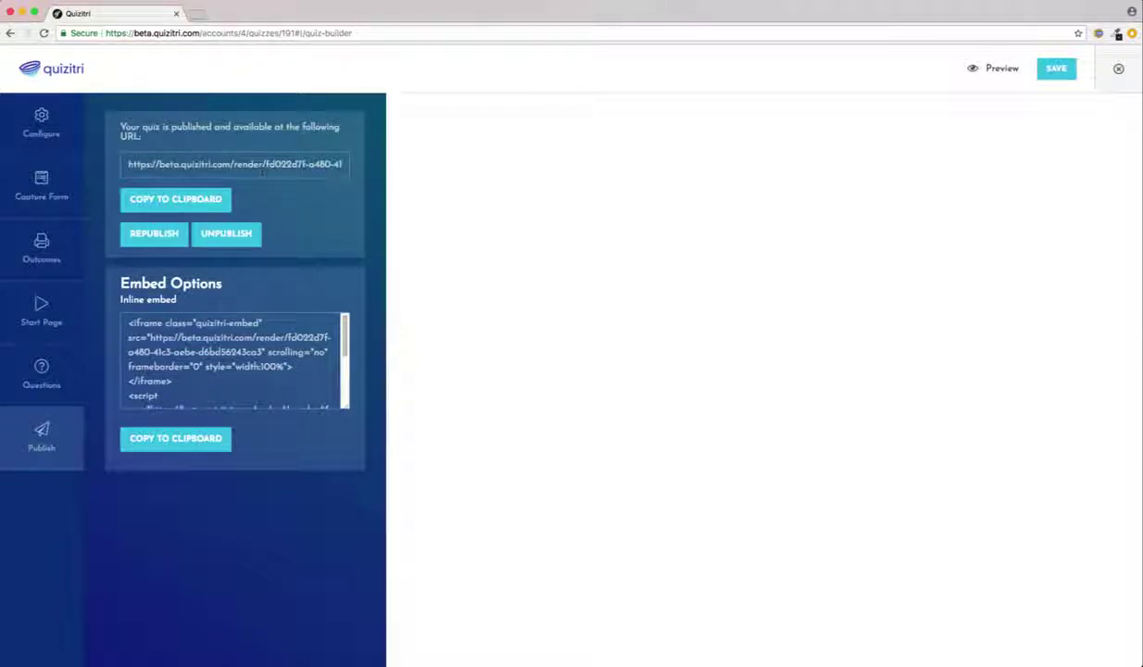
# Open the published rent-or-own quiz from the copied URL in a new browser tab
pyautogui.click(197, 14)
pyautogui.press('super+v')
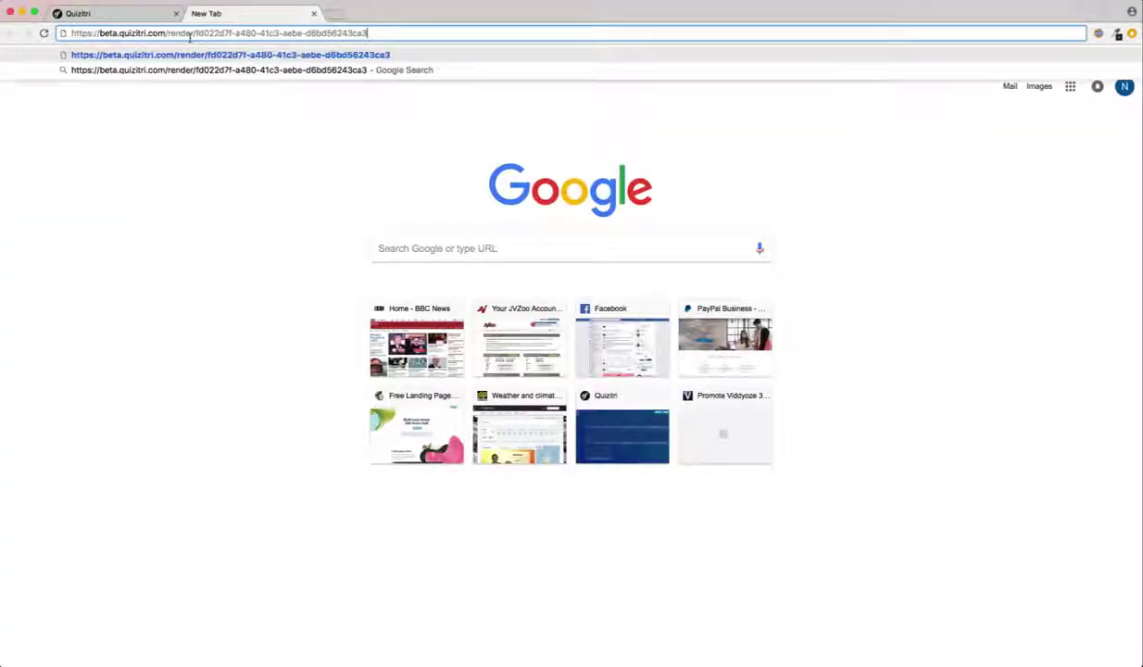
pyautogui.press('Return')
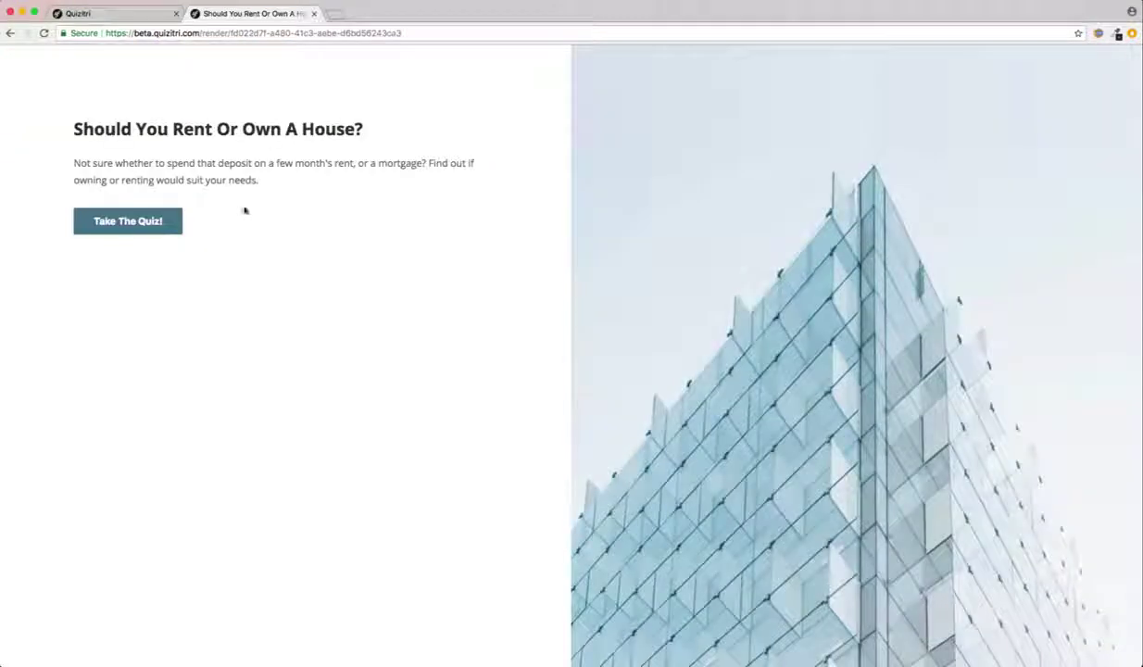
# Take the quiz, answering "I own and I'm thinking of renting" first and "Little control" last, and skip the contact form
pyautogui.click(128, 213)
pyautogui.click(261, 282)
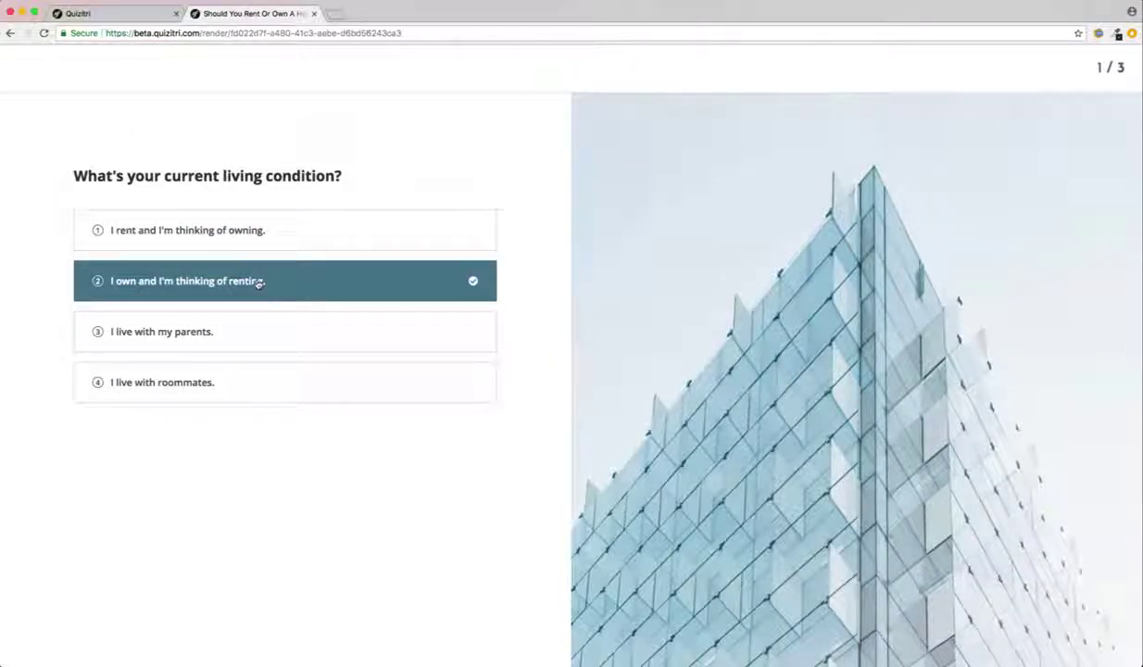
pyautogui.click(283, 248)
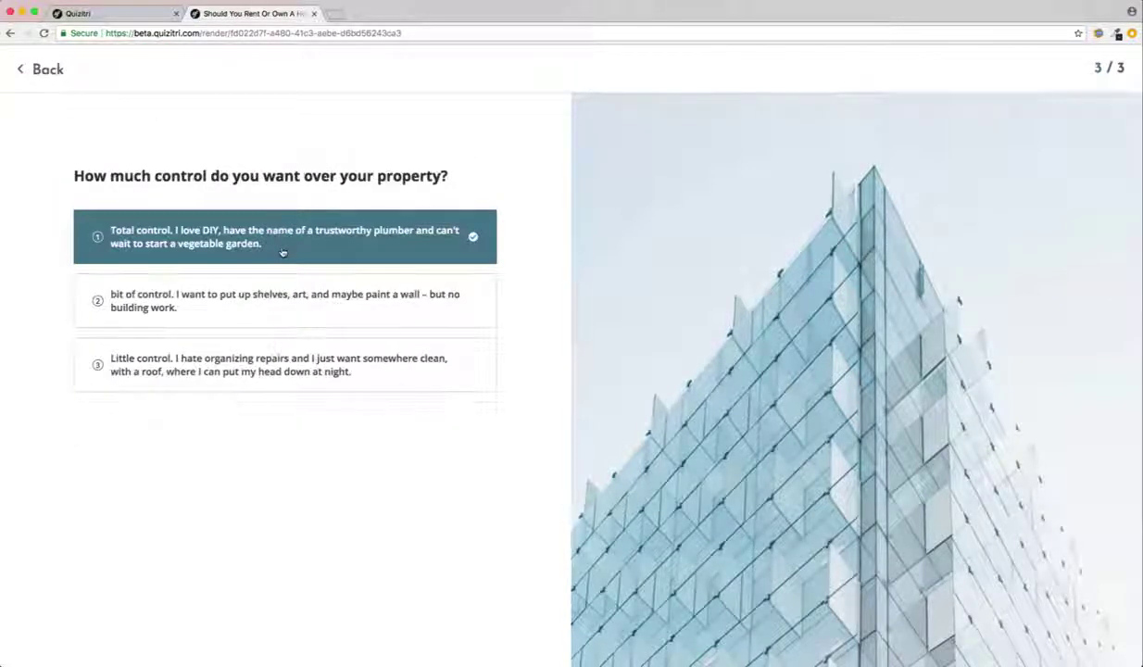
pyautogui.click(294, 354)
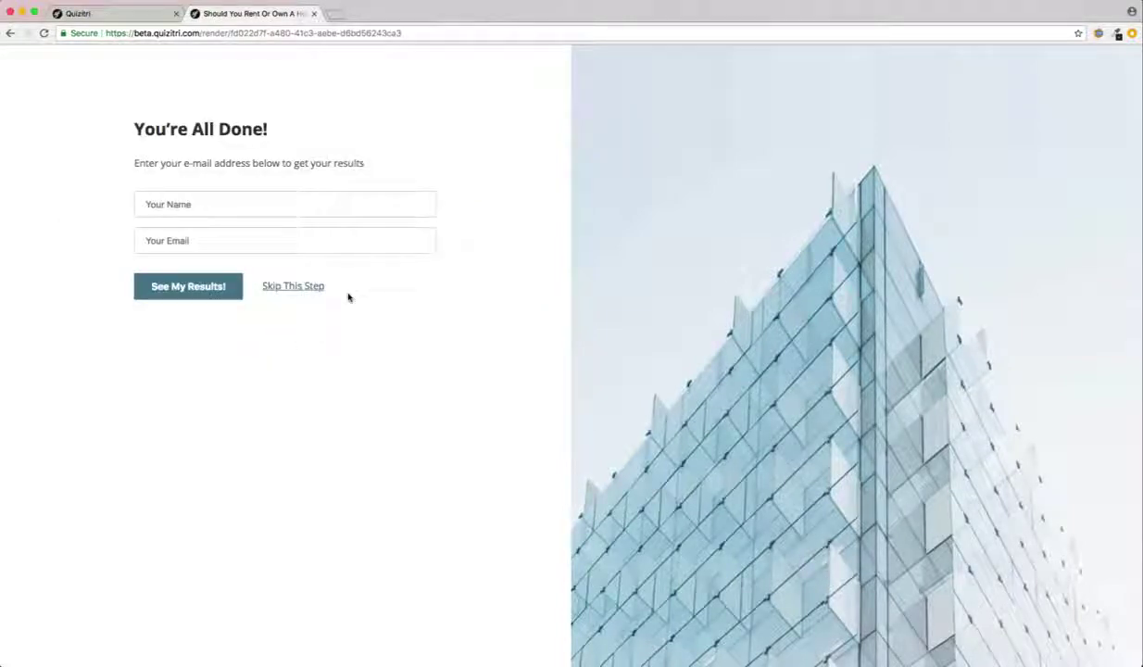
pyautogui.click(289, 287)
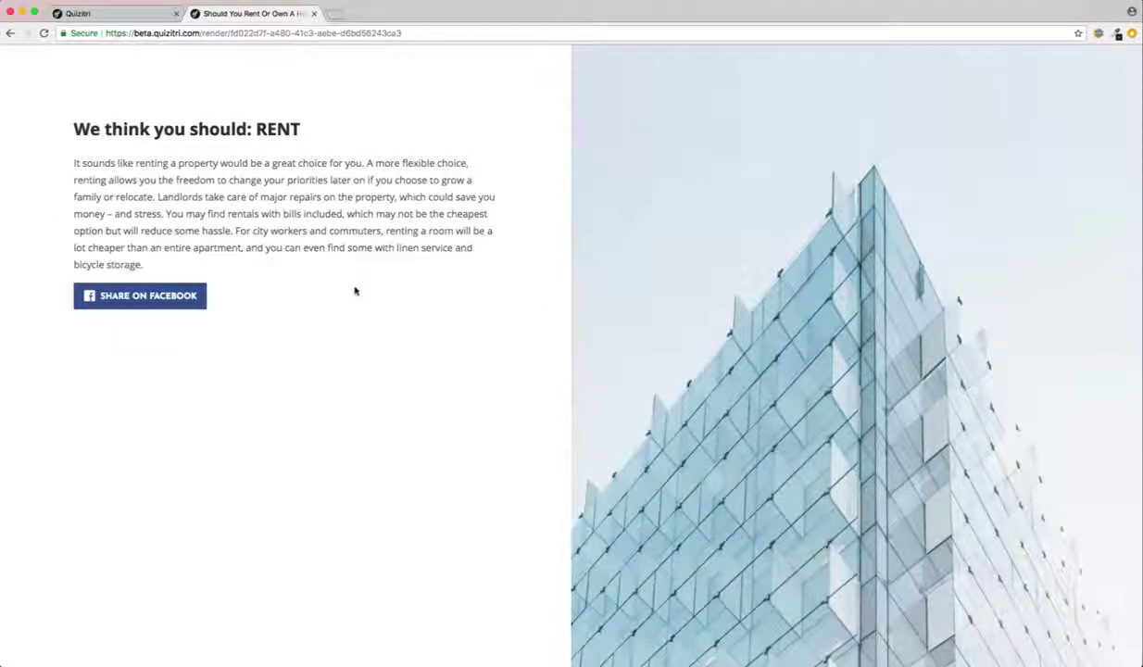
# Back in Quizitri, create a General quiz named "New Quiz" from the "What kind of whisky are you?" template
pyautogui.click(127, 14)
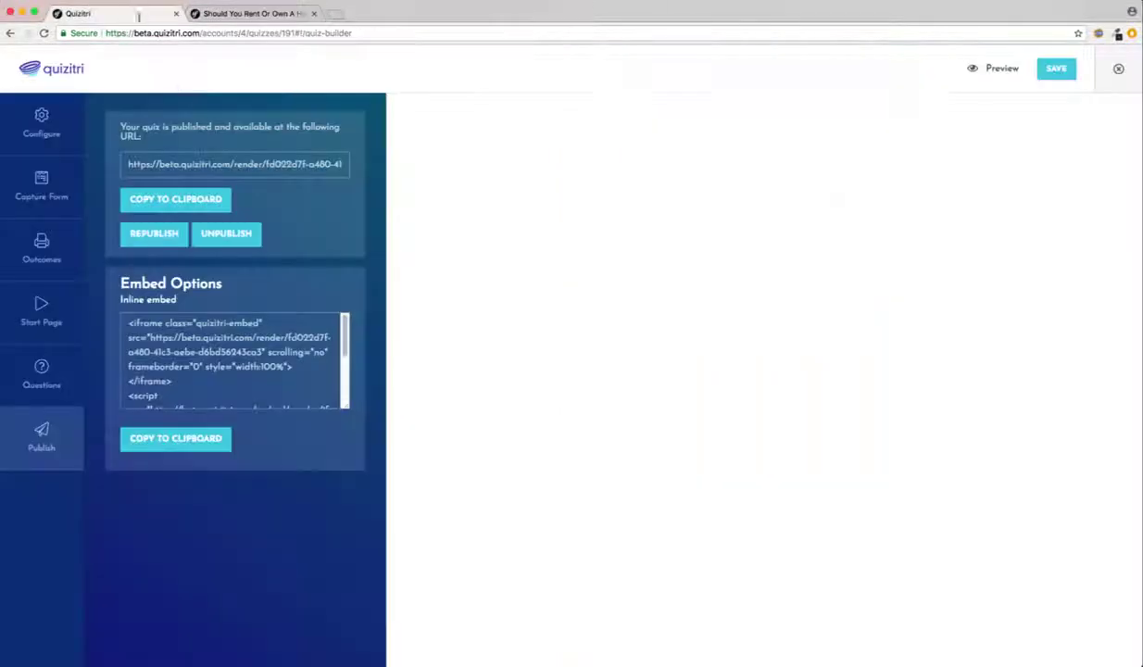
pyautogui.click(56, 73)
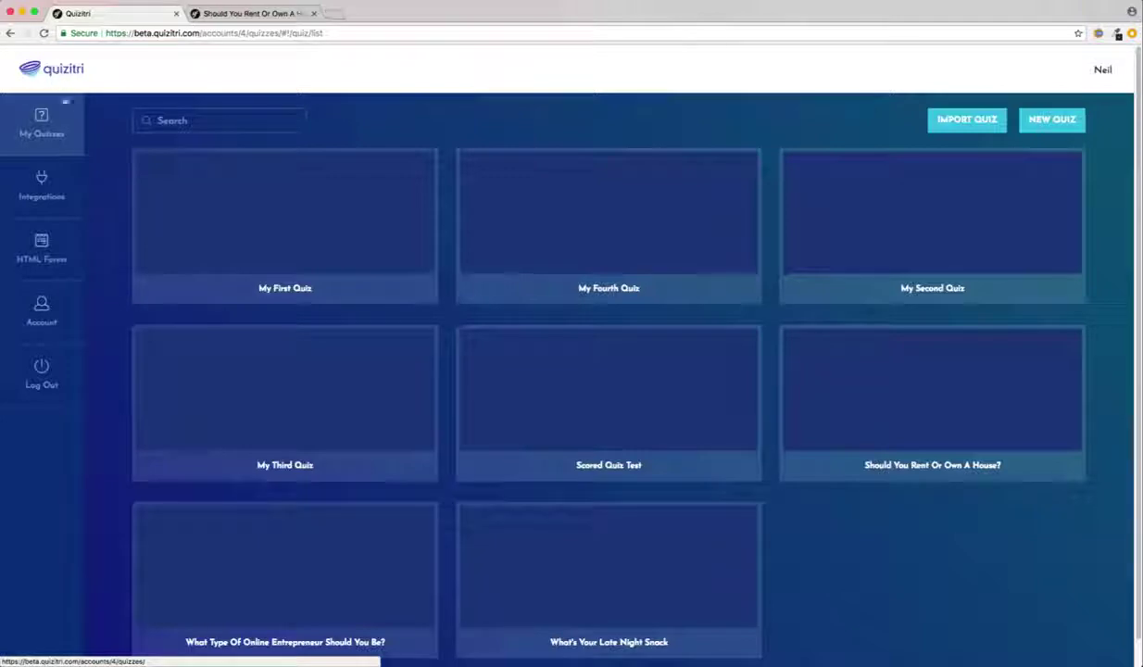
pyautogui.click(1044, 123)
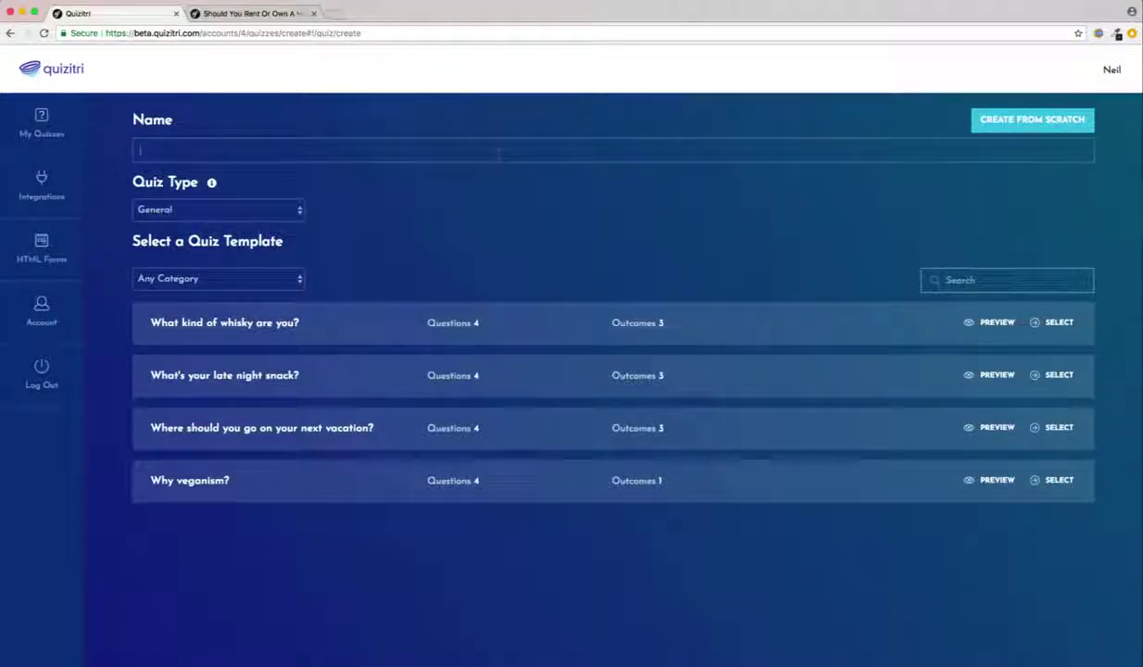
pyautogui.write('New Quiz')
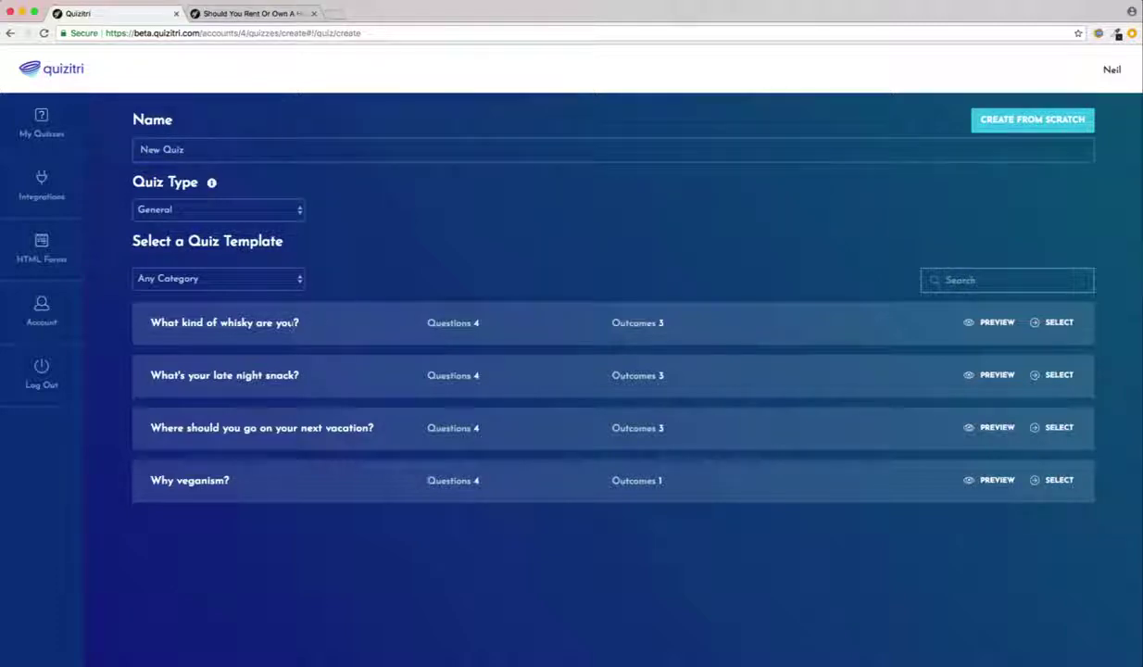
pyautogui.click(1065, 323)
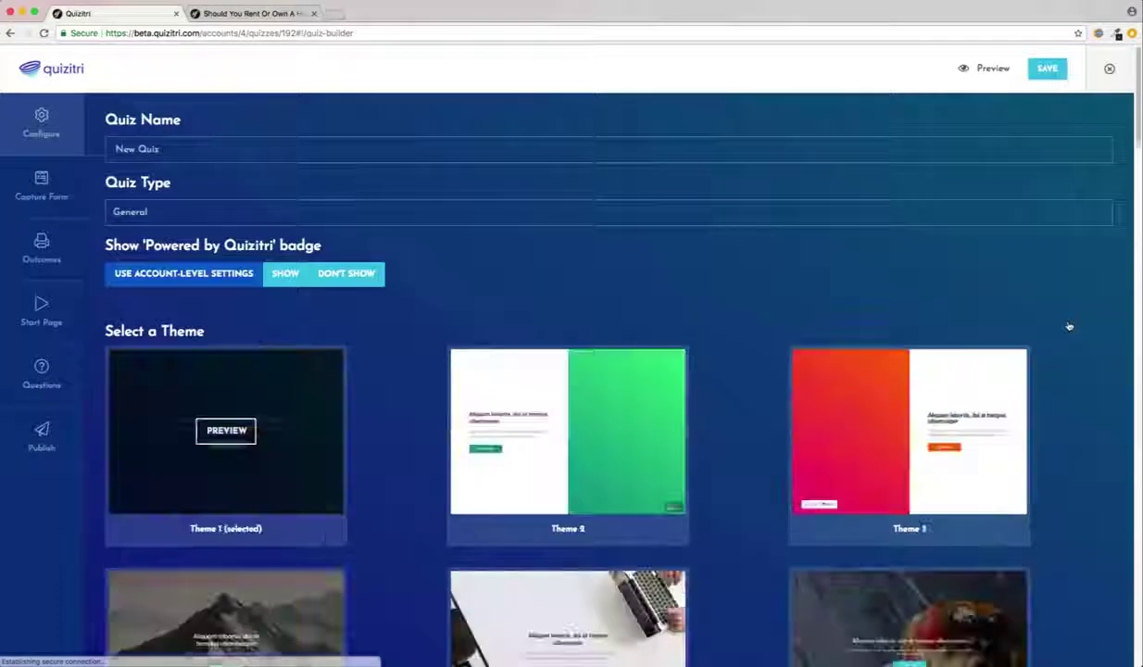
# Apply Theme 4, the dark mountain design, to New Quiz
pyautogui.scroll(-3, 439, 321)
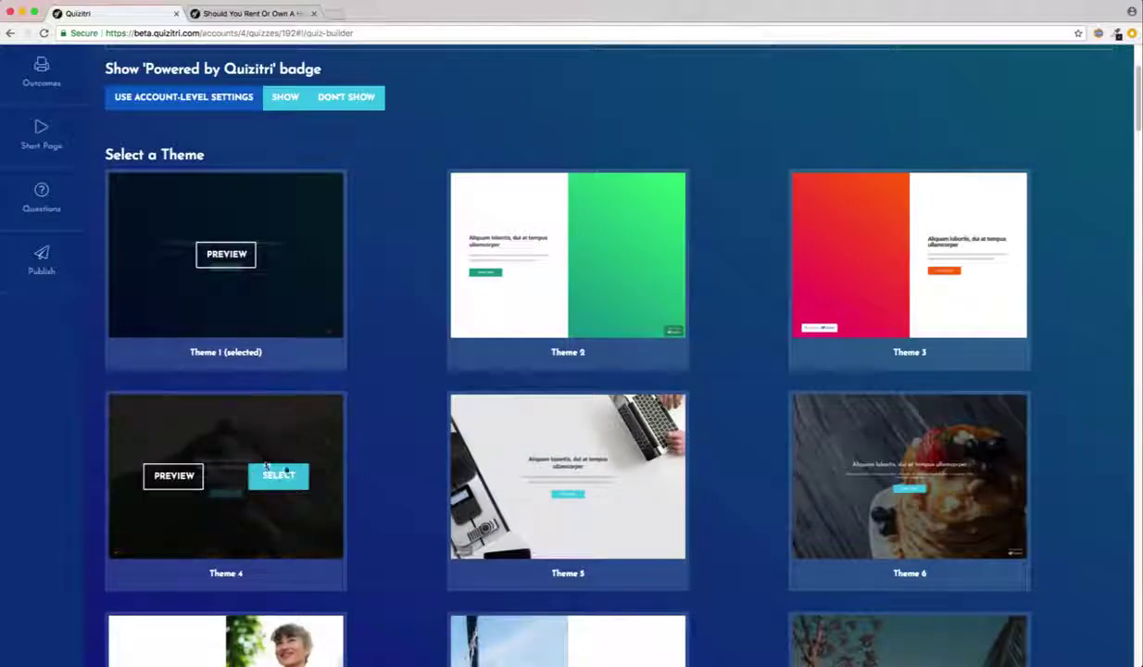
pyautogui.click(276, 473)
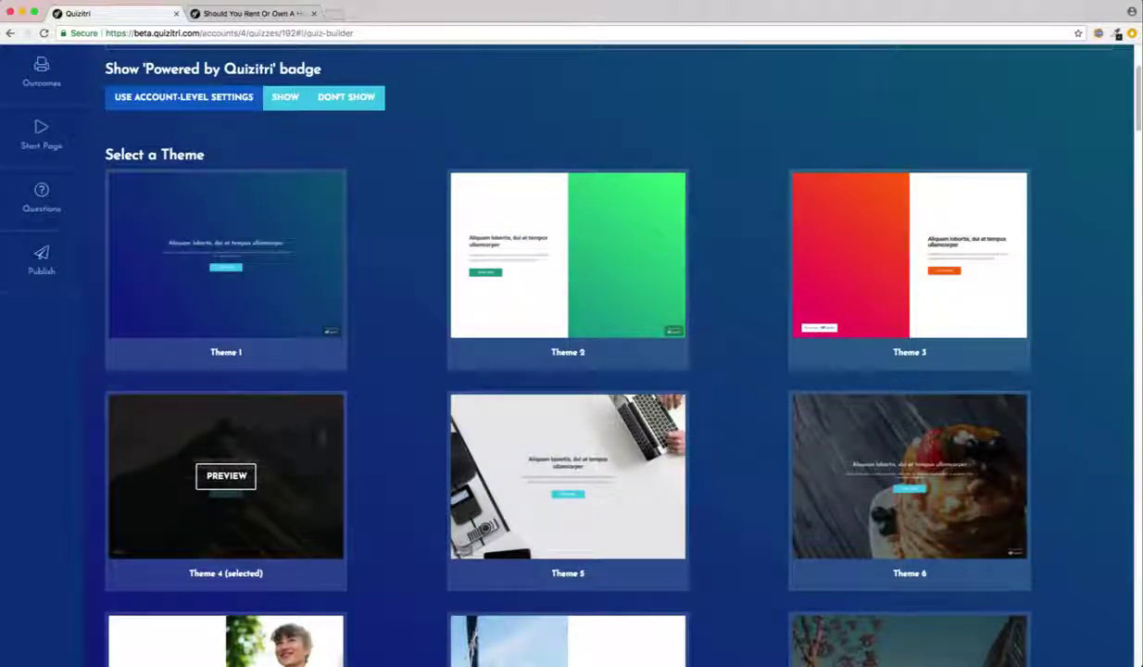
pyautogui.scroll(3, 389, 393)
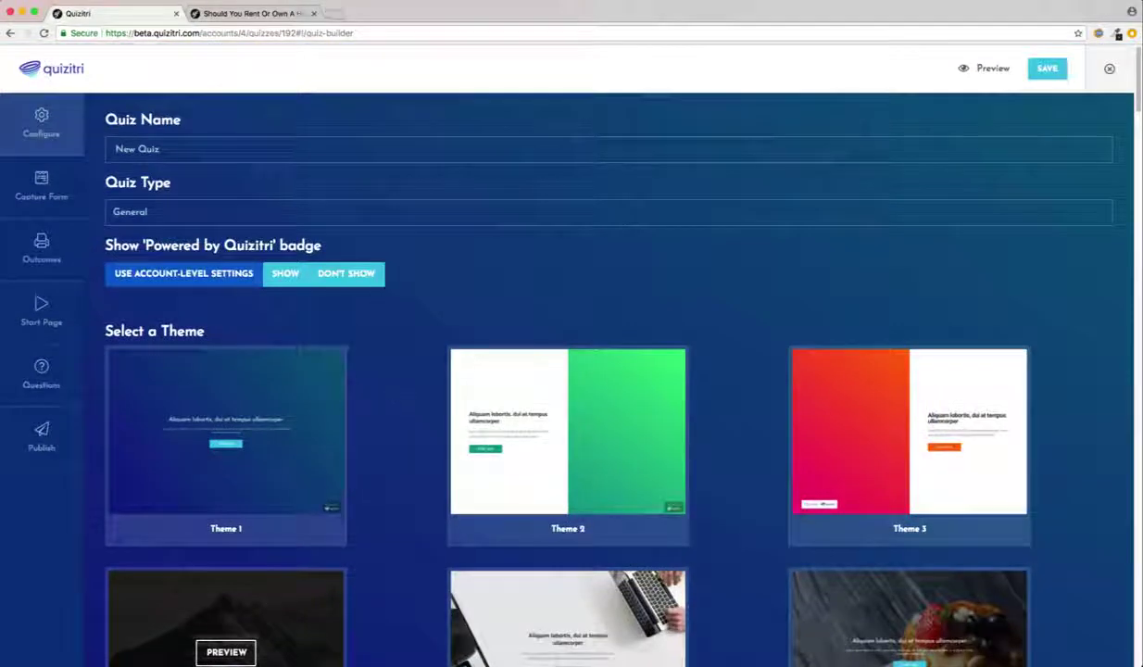
# Publish New Quiz without lead capture and copy its public URL to the clipboard
pyautogui.click(52, 195)
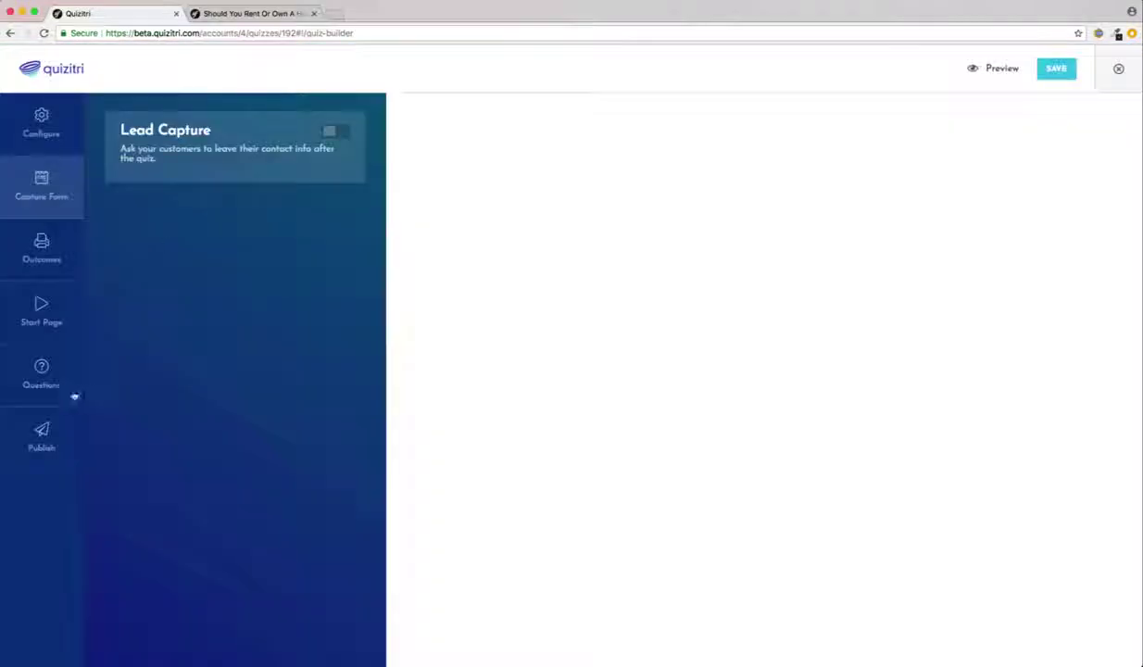
pyautogui.click(60, 448)
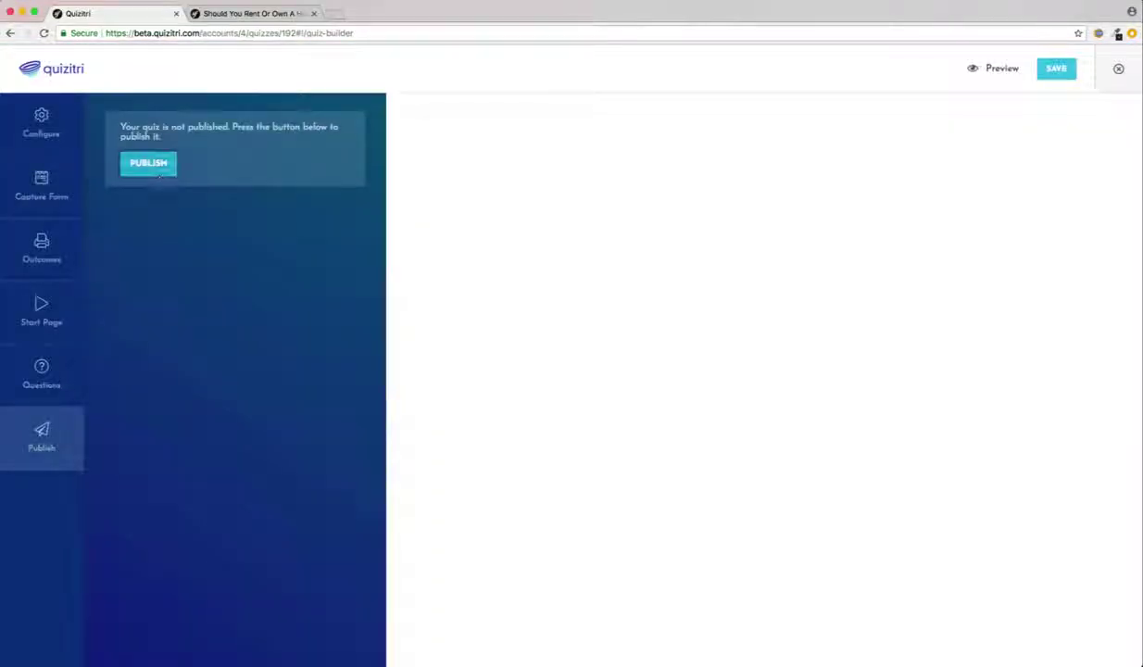
pyautogui.click(153, 165)
pyautogui.click(174, 200)
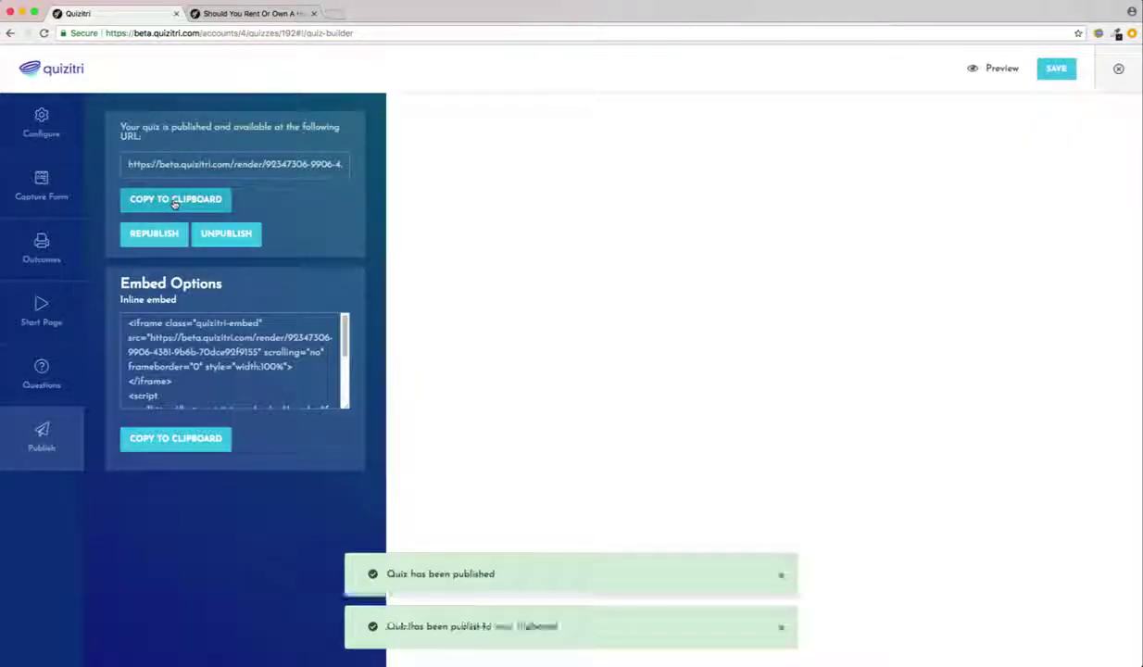
# Open the published whisky quiz from the copied URL in a new browser tab
pyautogui.click(337, 14)
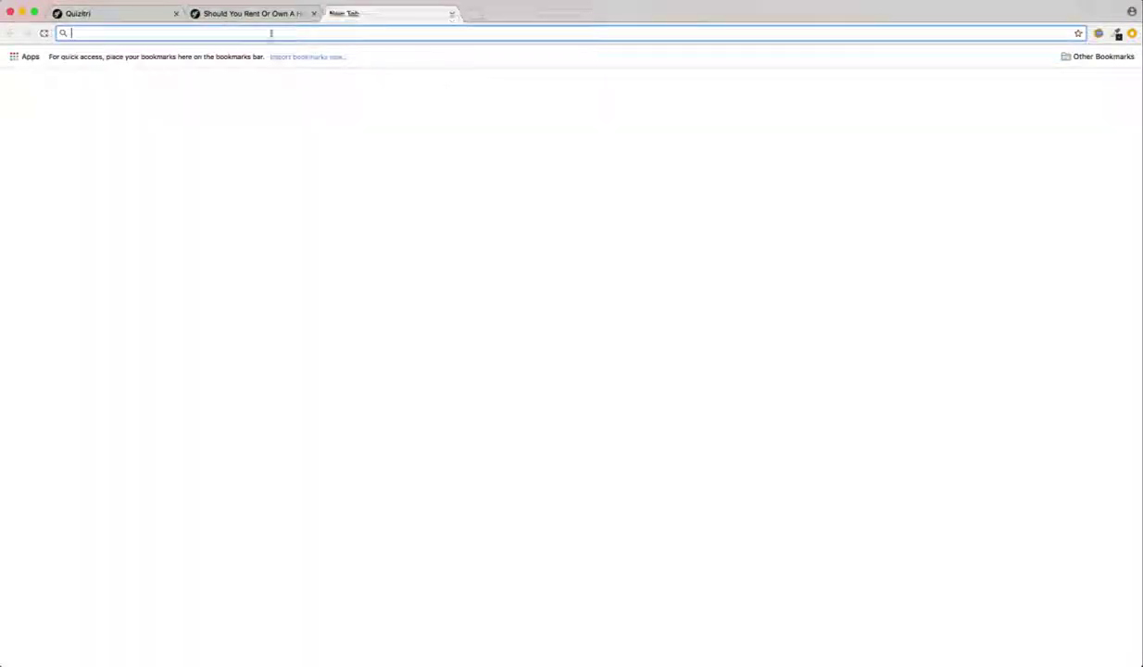
pyautogui.press('super+v')
pyautogui.press('Return')
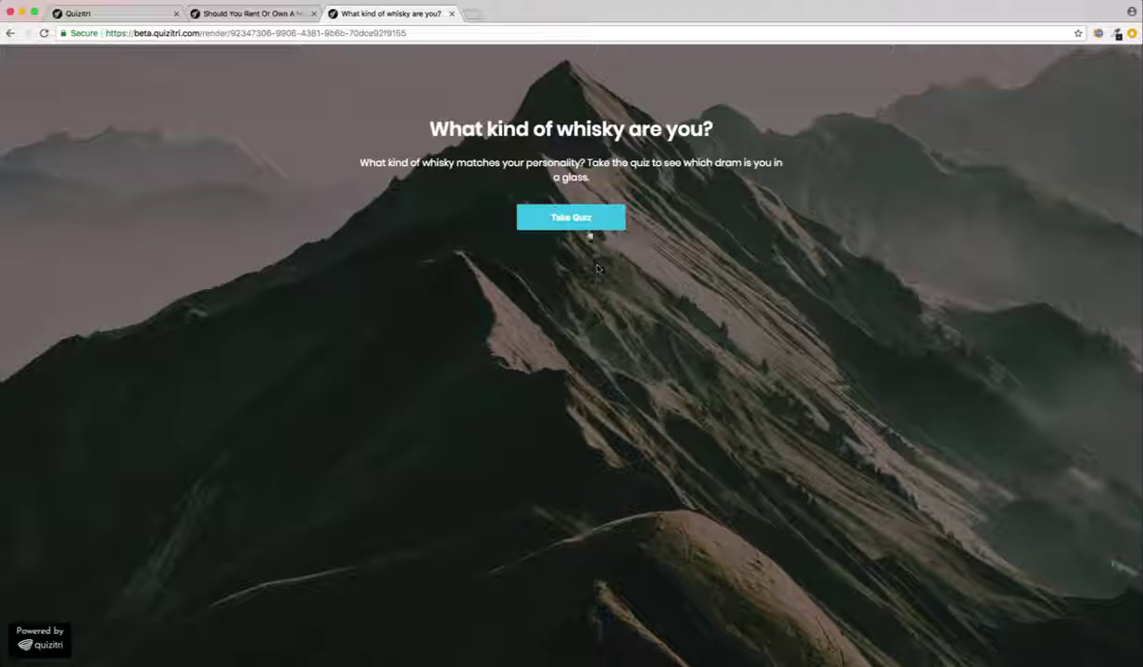
# Take the whisky quiz through its four questions, choosing "Somewhere hot" for the holiday question
pyautogui.click(567, 225)
pyautogui.press('2')
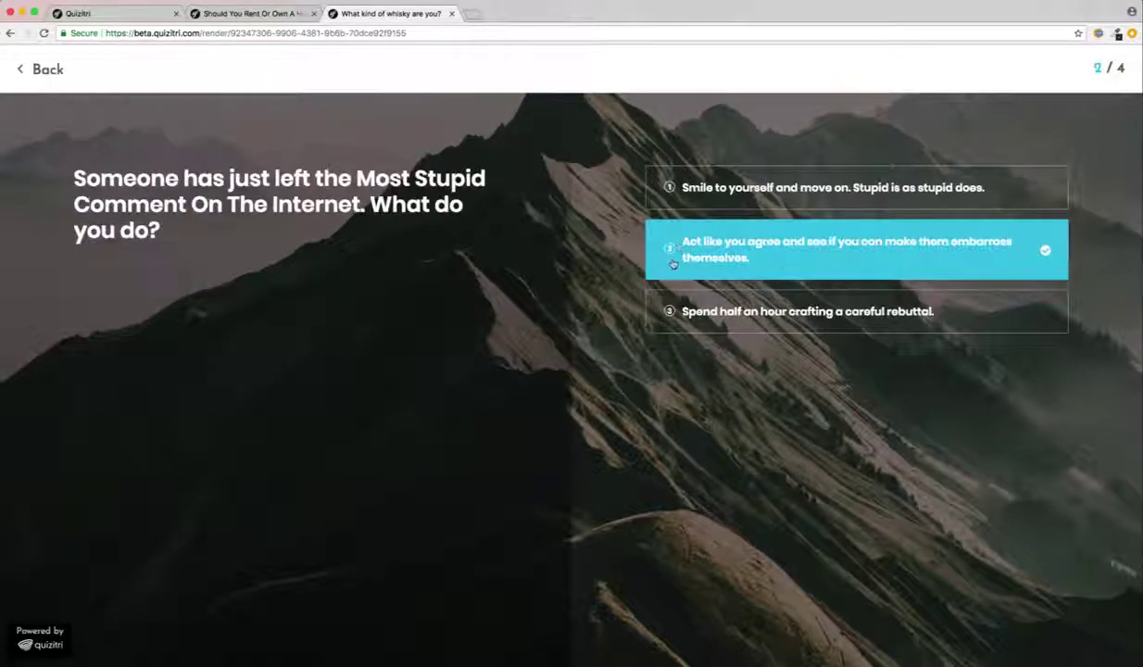
pyautogui.click(752, 301)
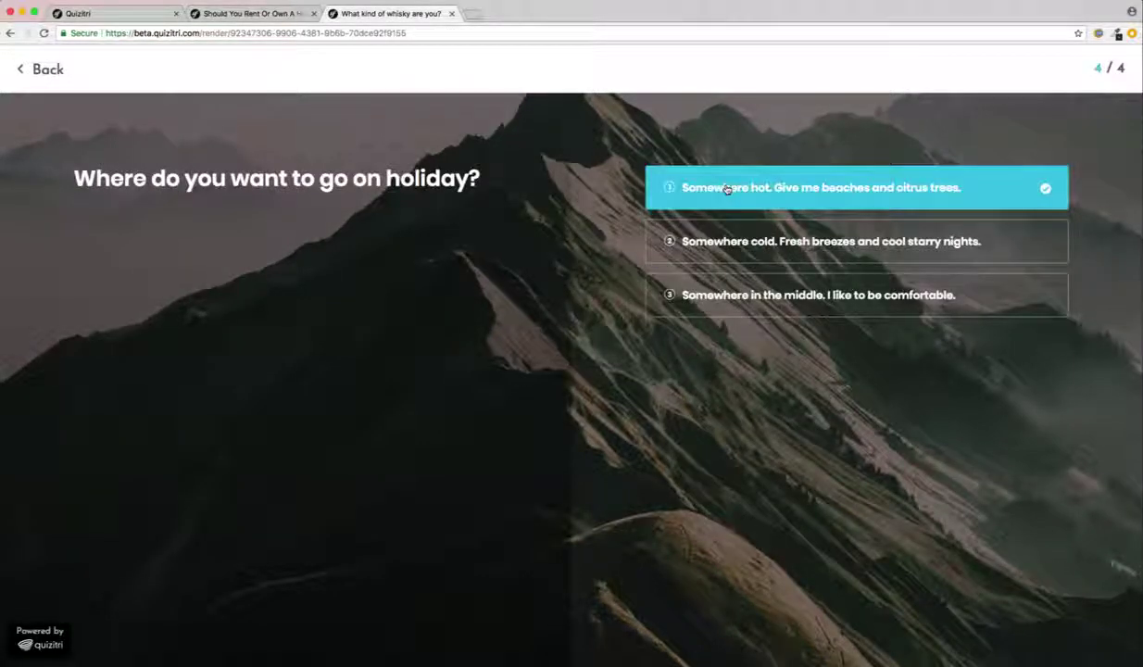
pyautogui.click(727, 188)
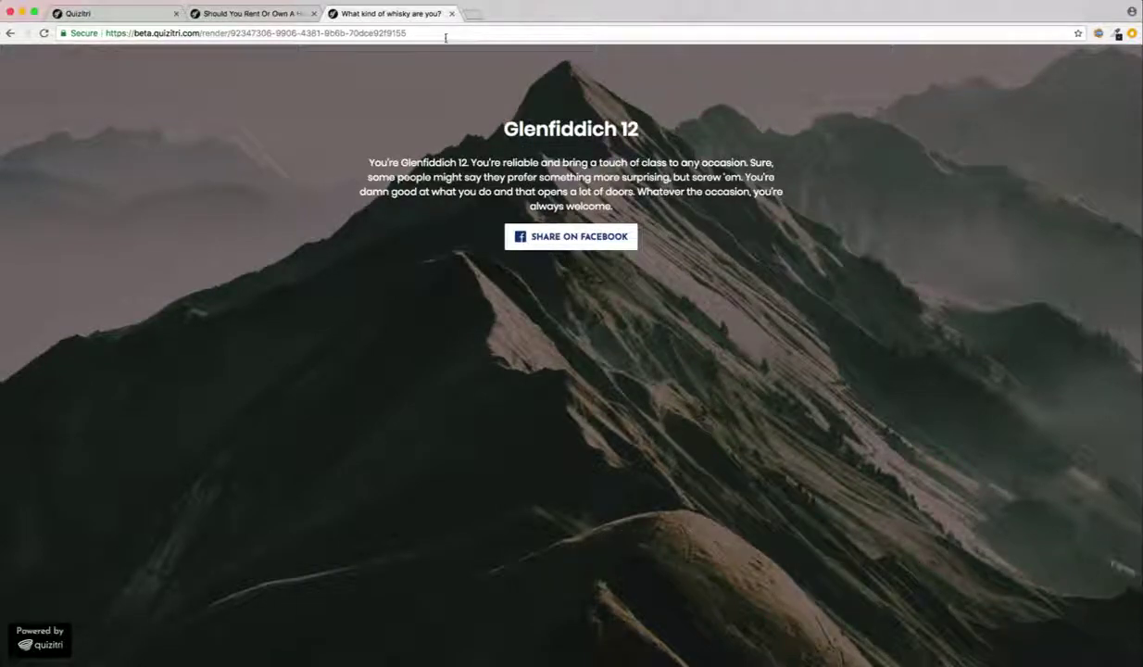
# Return to the quiz builder and open New Quiz's configuration settings
pyautogui.click(120, 13)
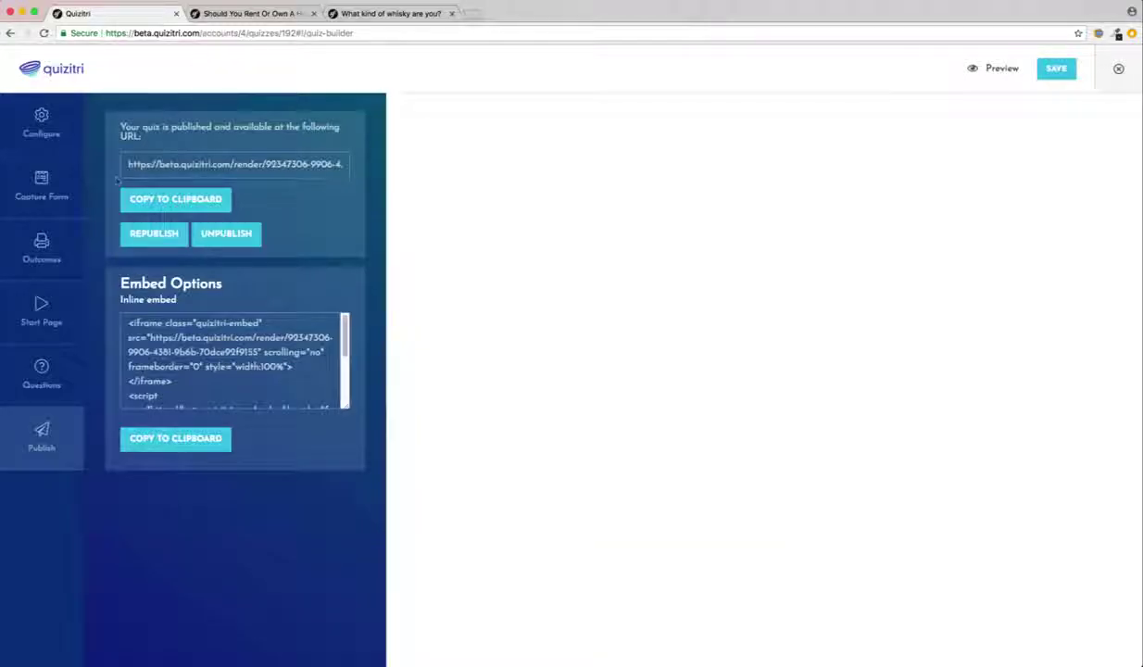
pyautogui.click(58, 144)
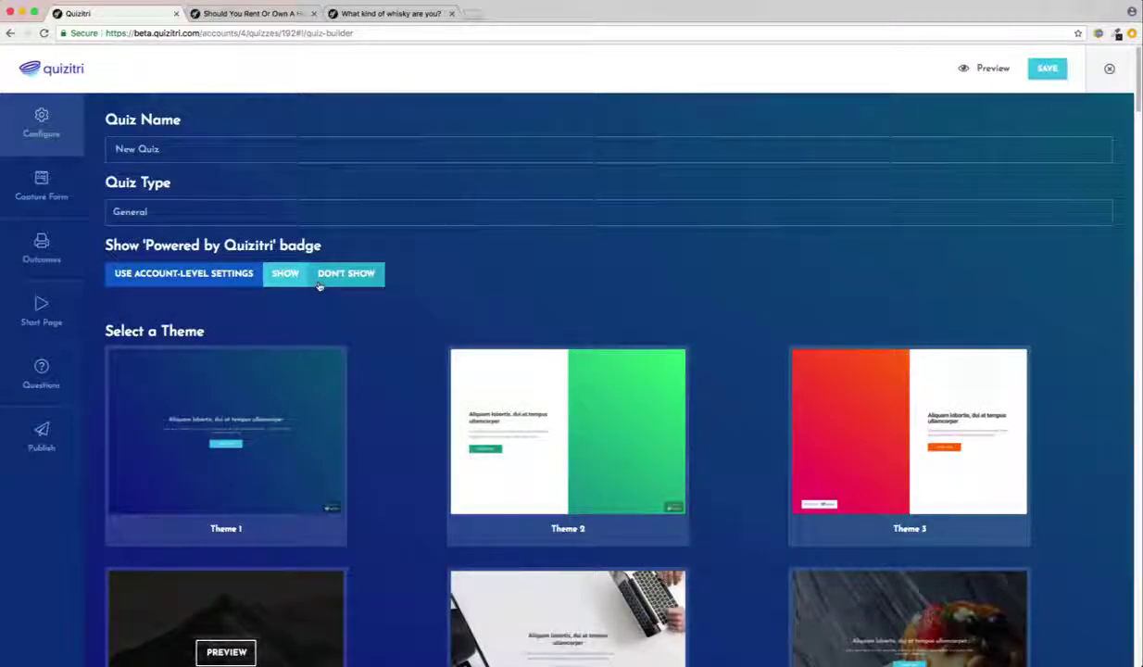